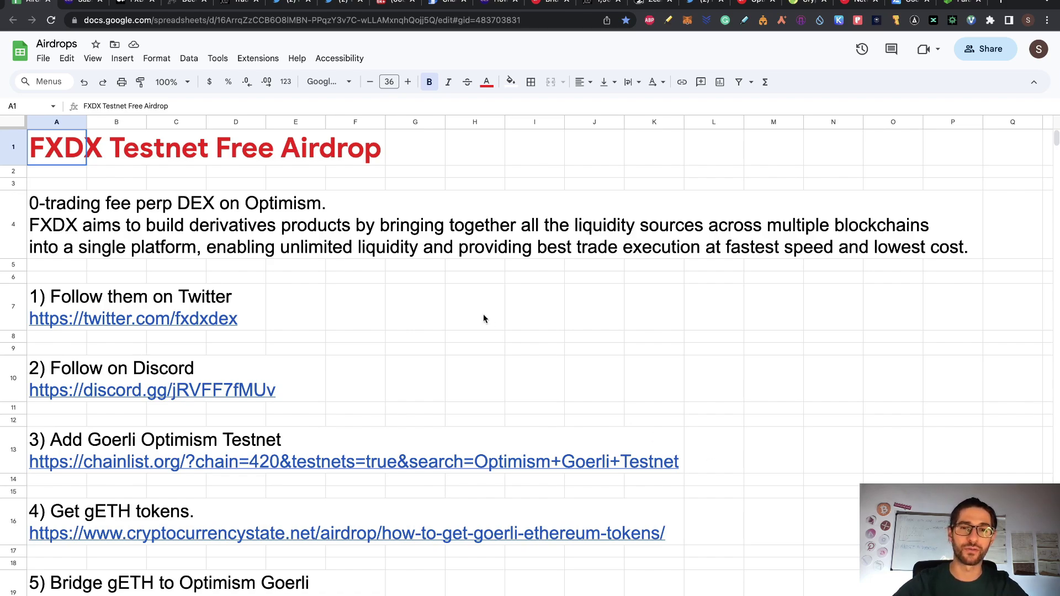
Scroll the Airdrops checklist down through steps 1–9 and back up
scroll(483, 315, down, 5)
scroll(483, 313, down, 3)
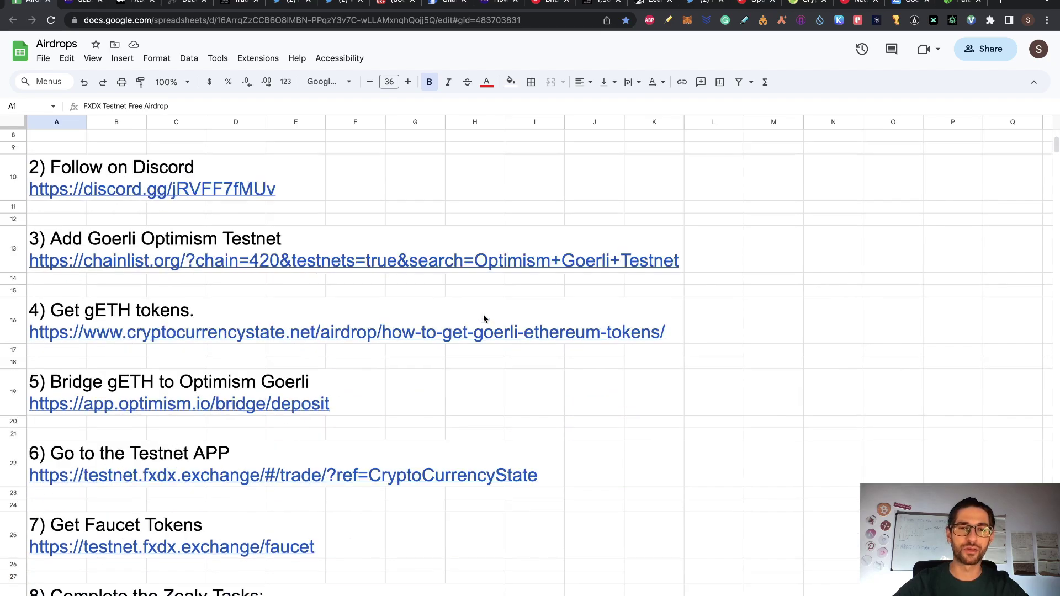
scroll(482, 314, down, 1)
scroll(483, 319, down, 2)
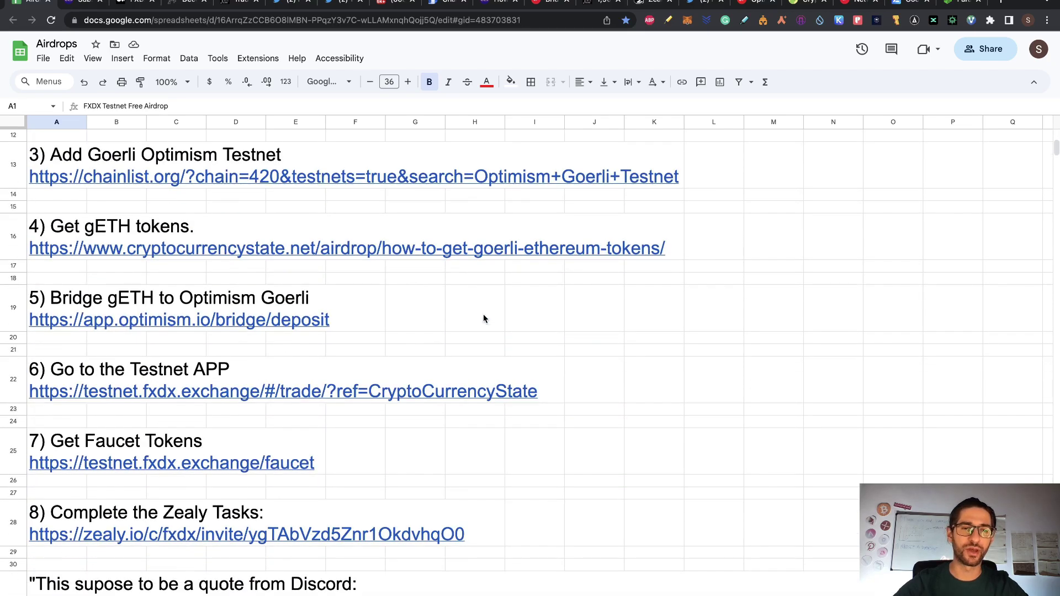
scroll(483, 318, down, 1)
scroll(483, 318, down, 4)
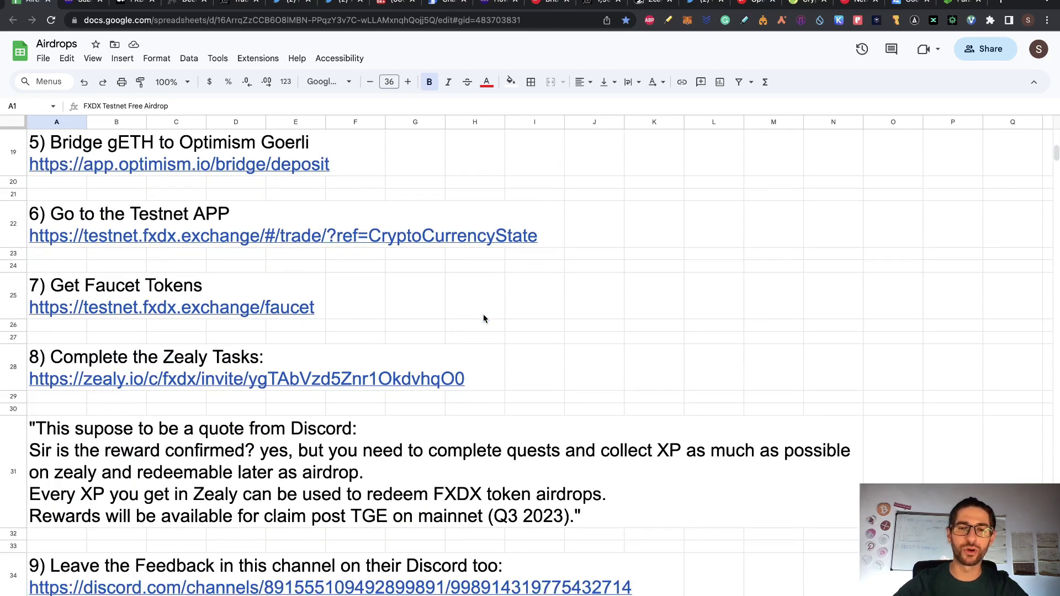
scroll(483, 318, up, 10)
scroll(483, 318, up, 2)
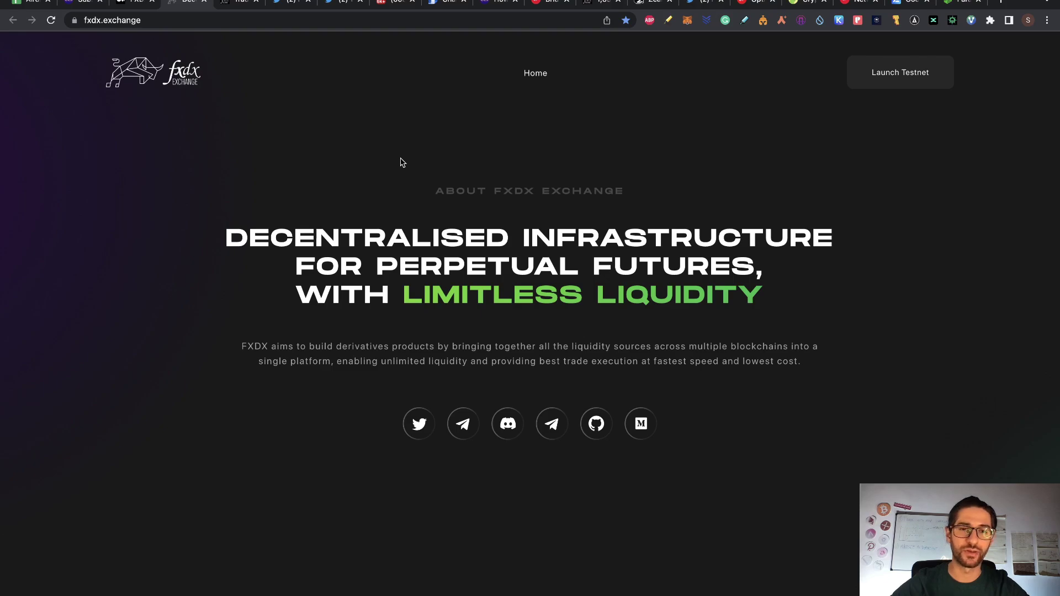
scroll(635, 201, down, 15)
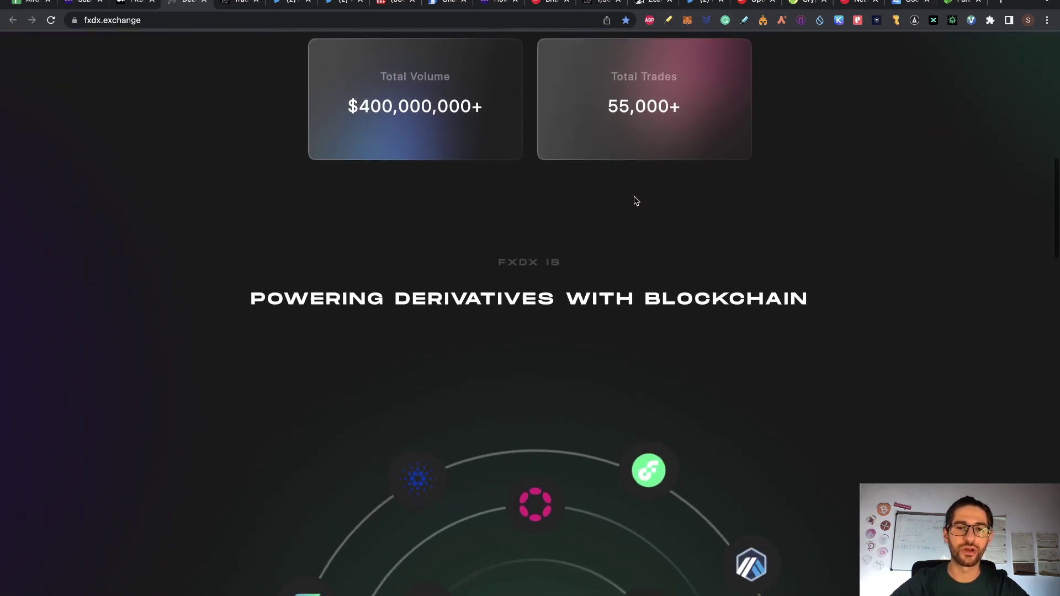
scroll(634, 201, down, 15)
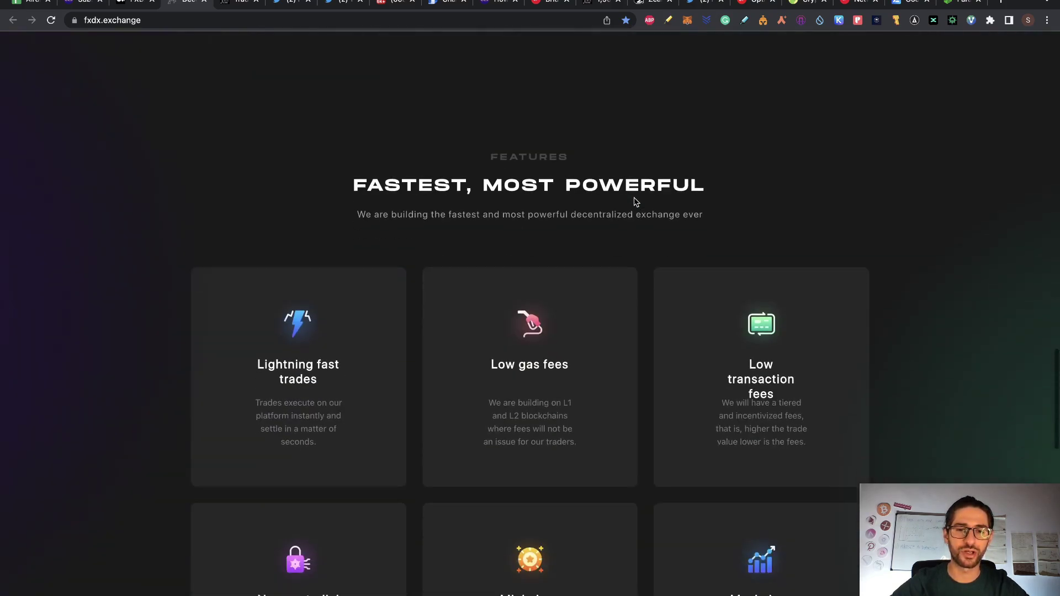
scroll(634, 202, down, 15)
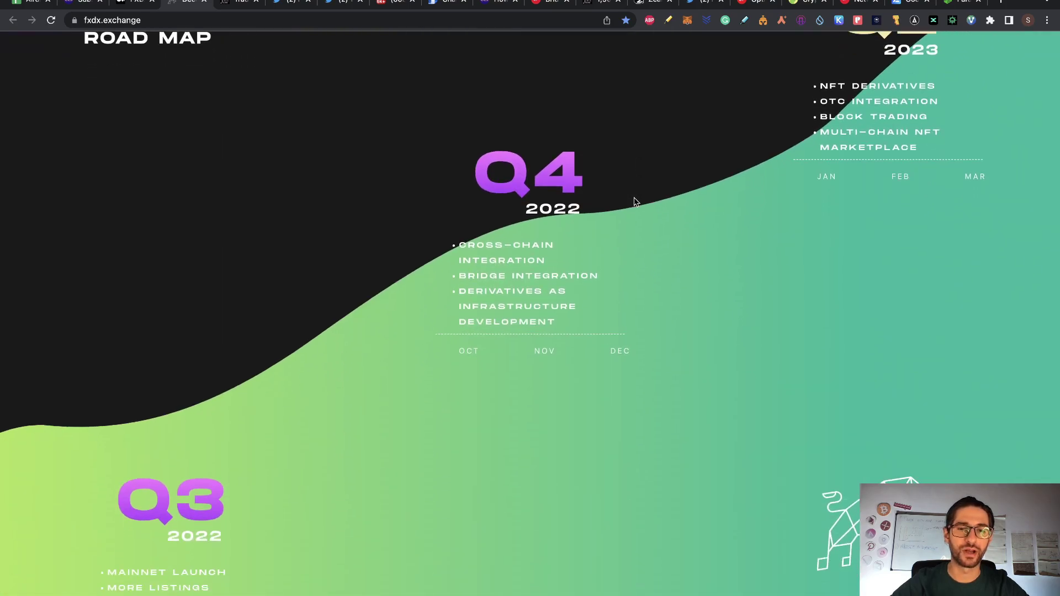
scroll(634, 202, down, 5)
scroll(634, 201, up, 10)
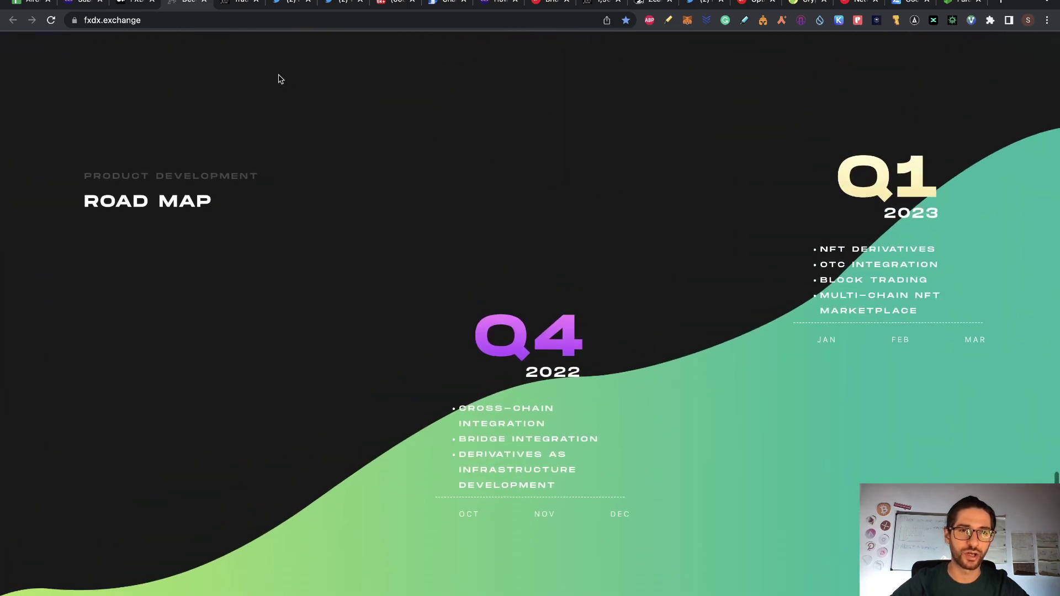
click(287, 2)
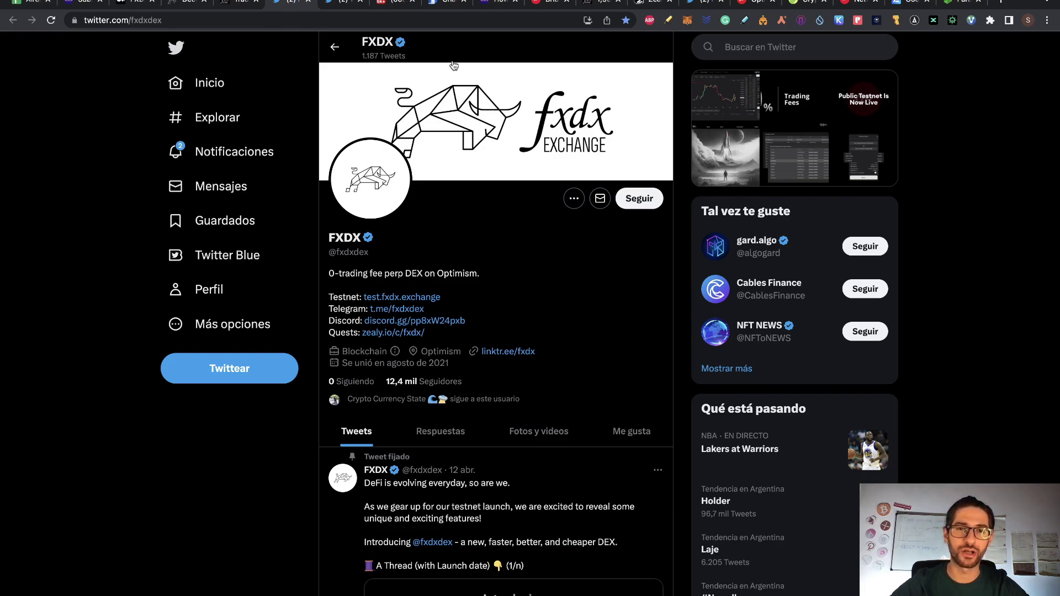
click(387, 5)
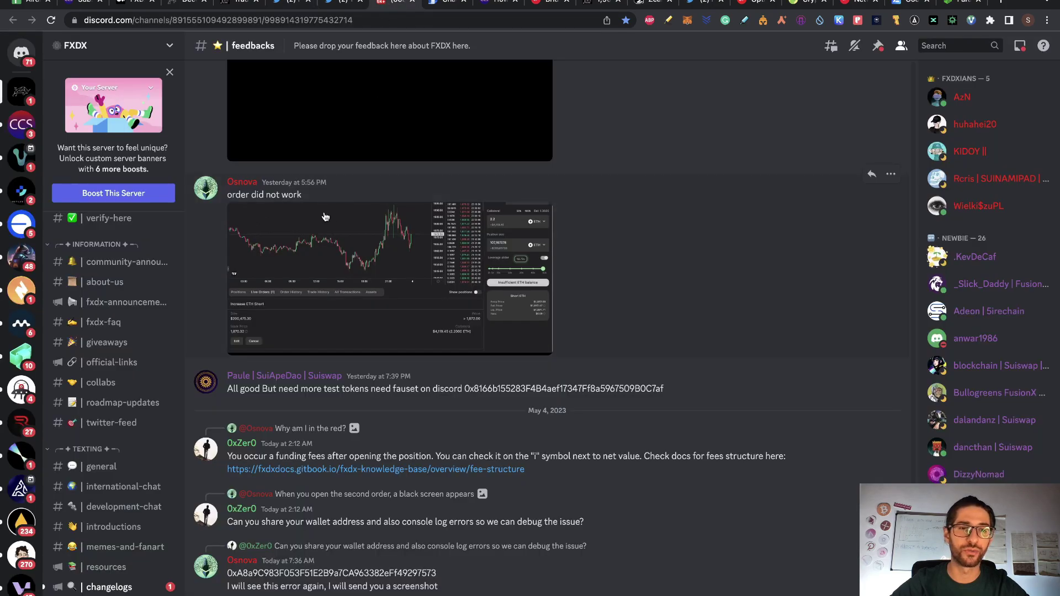
scroll(158, 287, up, 5)
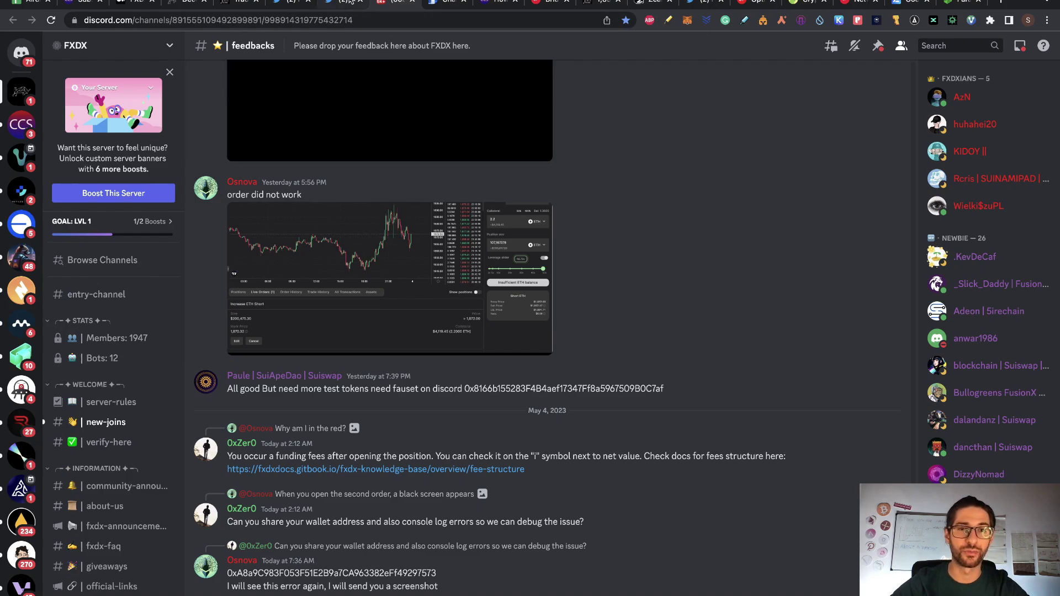
click(293, 4)
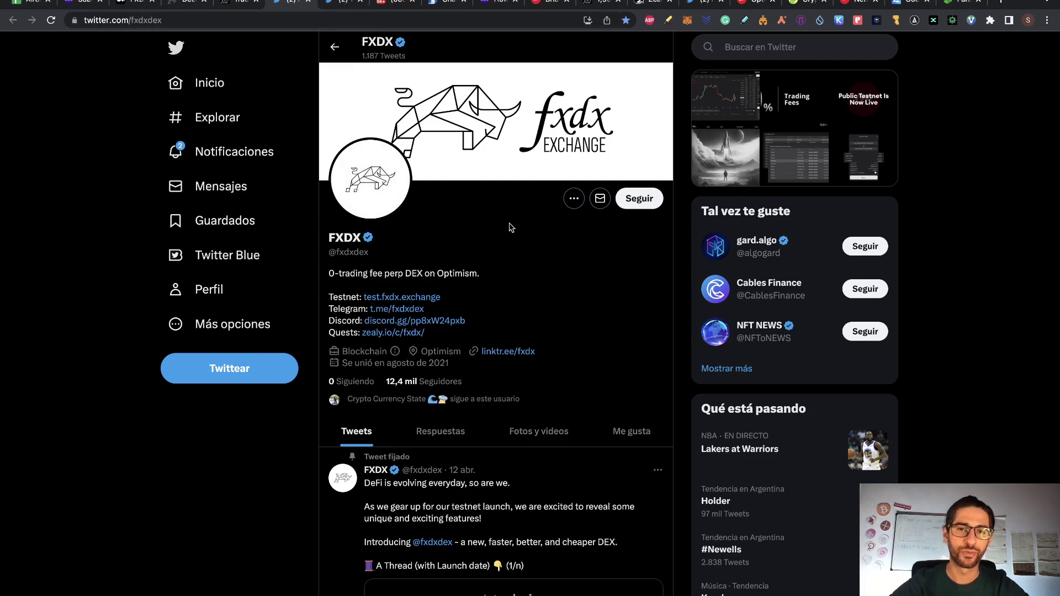
scroll(509, 227, down, 3)
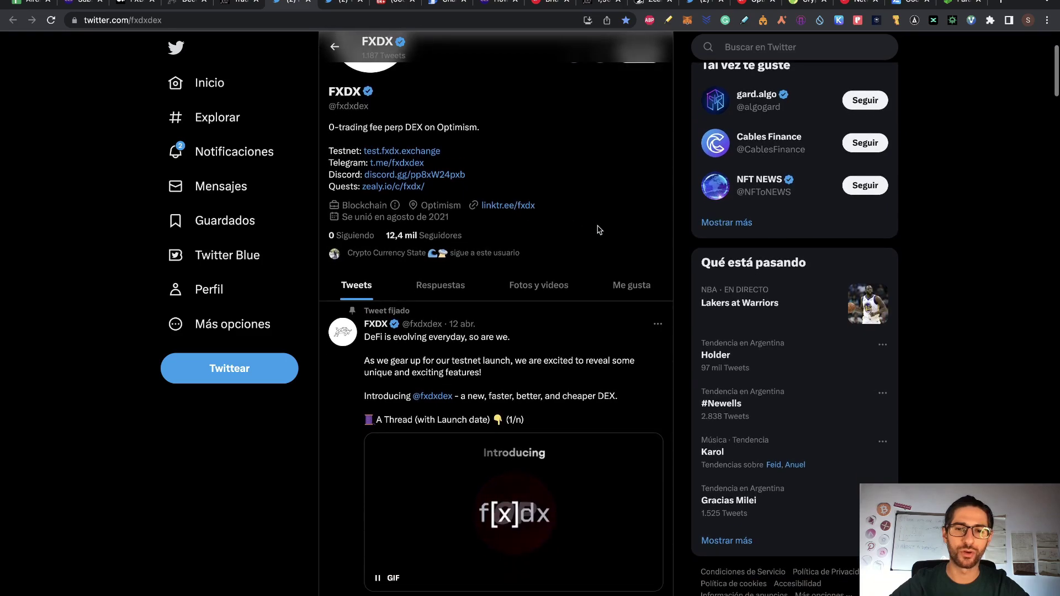
scroll(599, 231, down, 10)
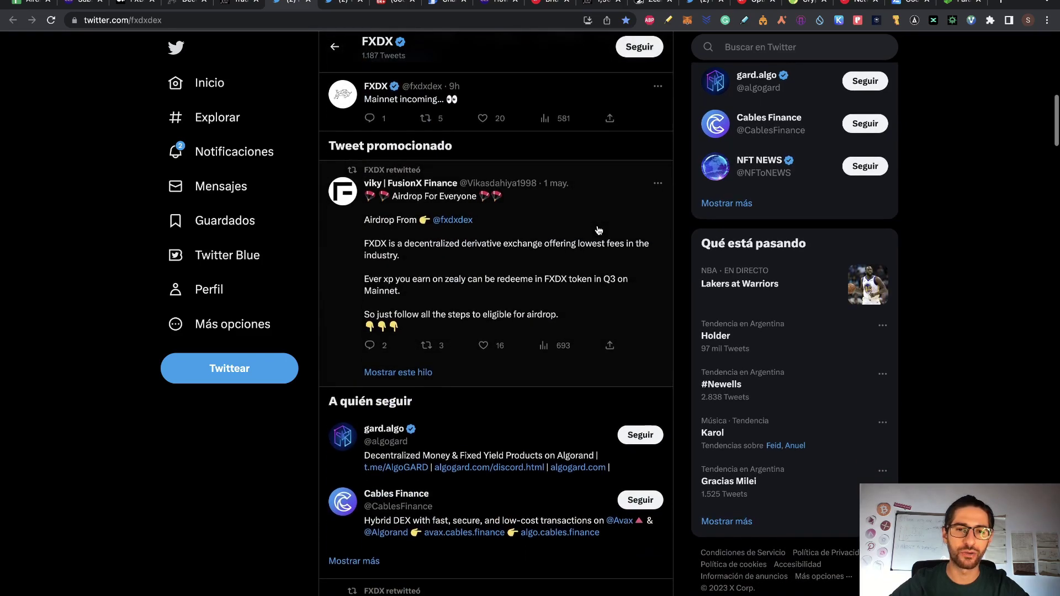
scroll(456, 363, up, 8)
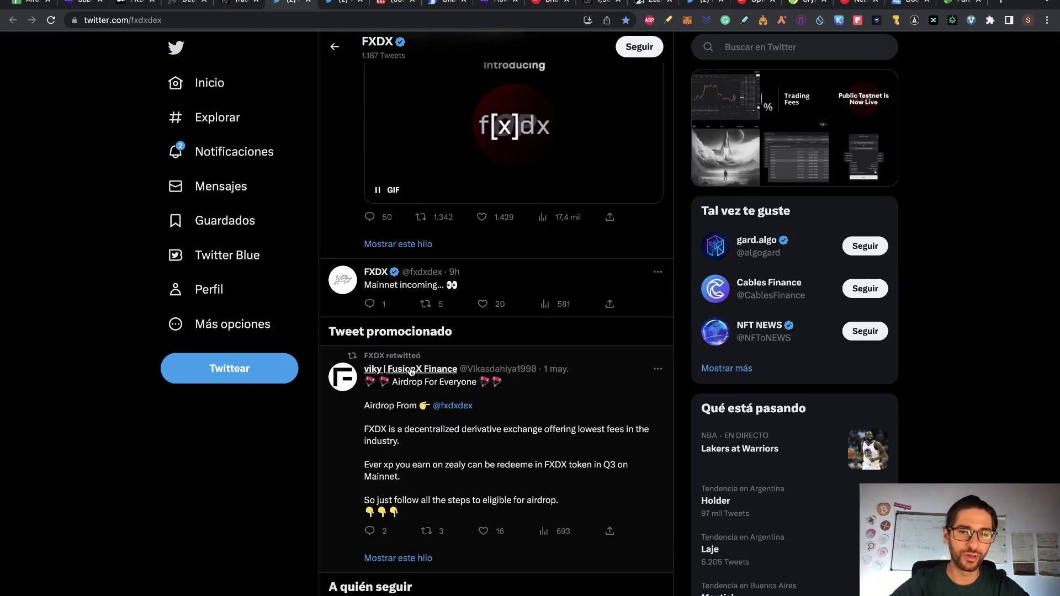
mouse_move(386, 356)
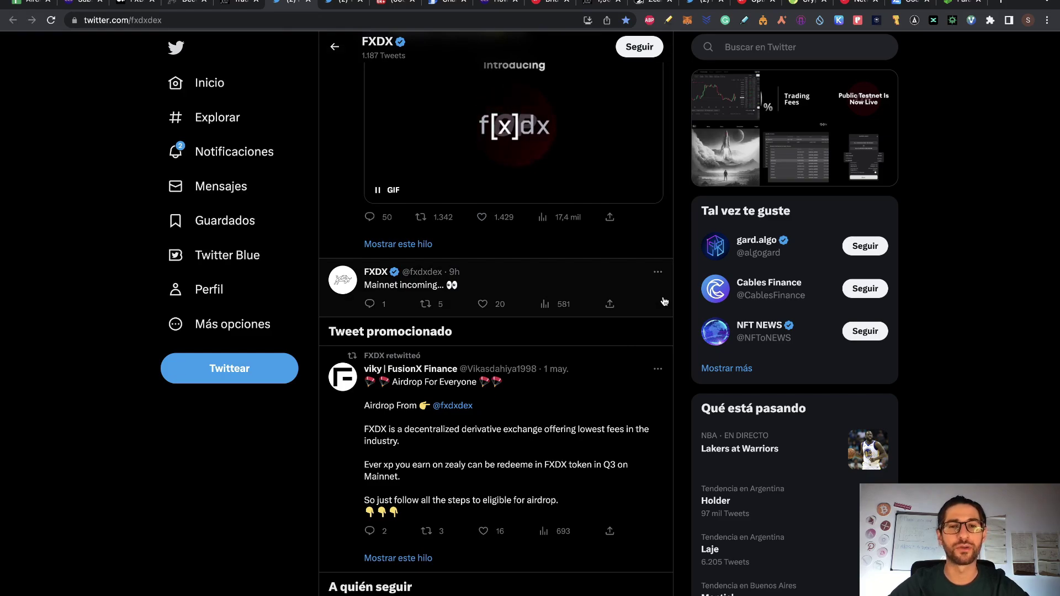
scroll(664, 301, up, 10)
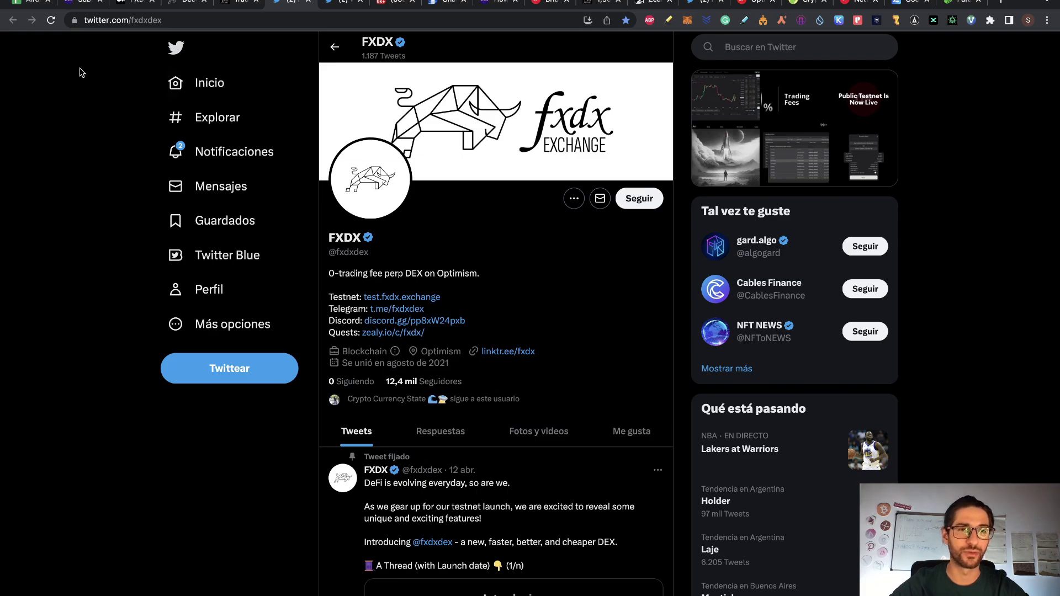
click(31, 3)
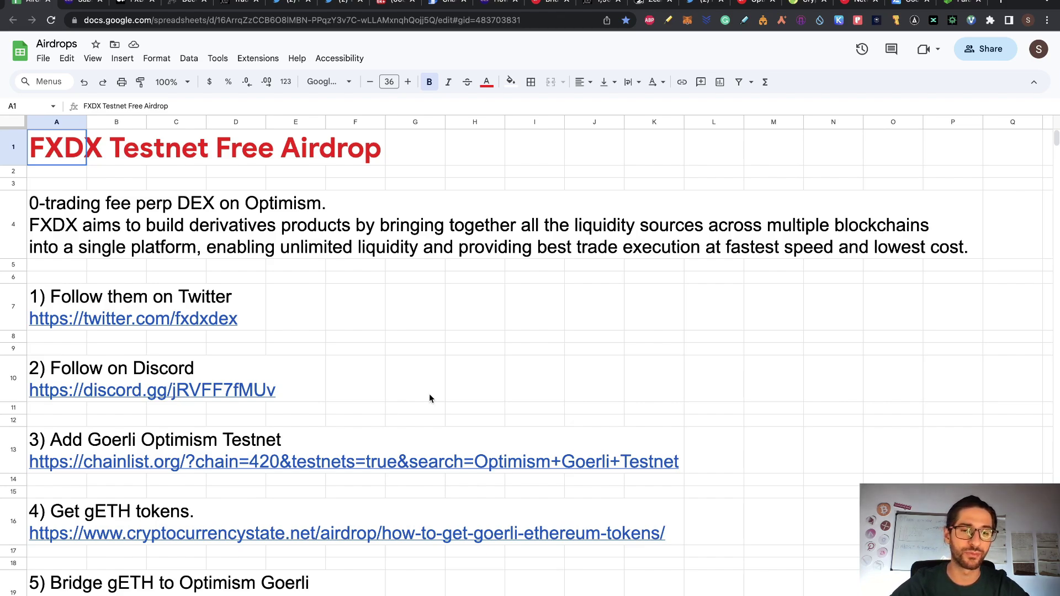
Select step 3 in cell A13 and connect the wallet on Chainlist's Optimism Goerli Testnet page
click(56, 450)
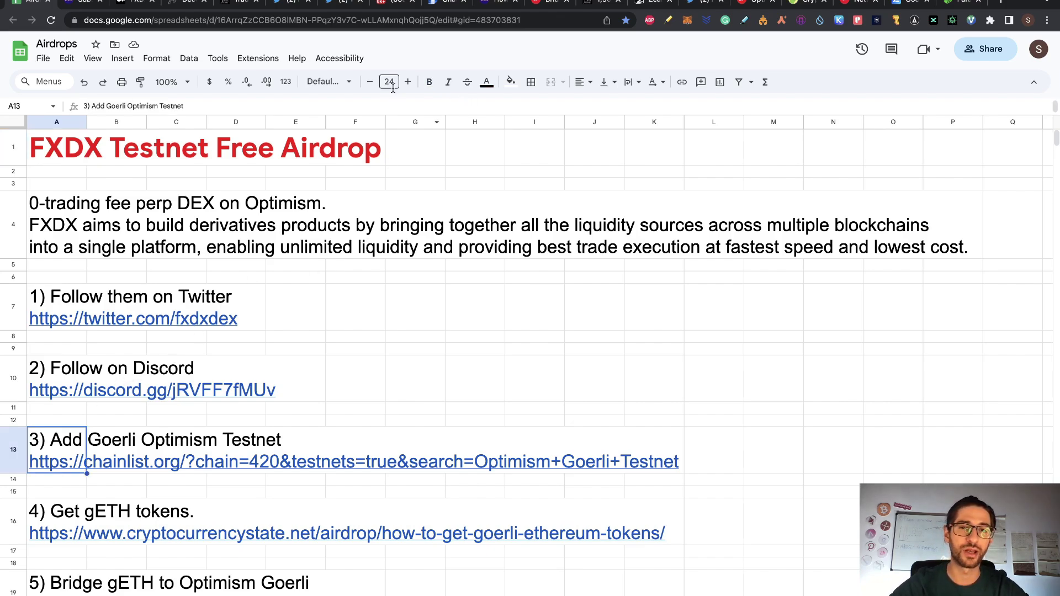
click(445, 5)
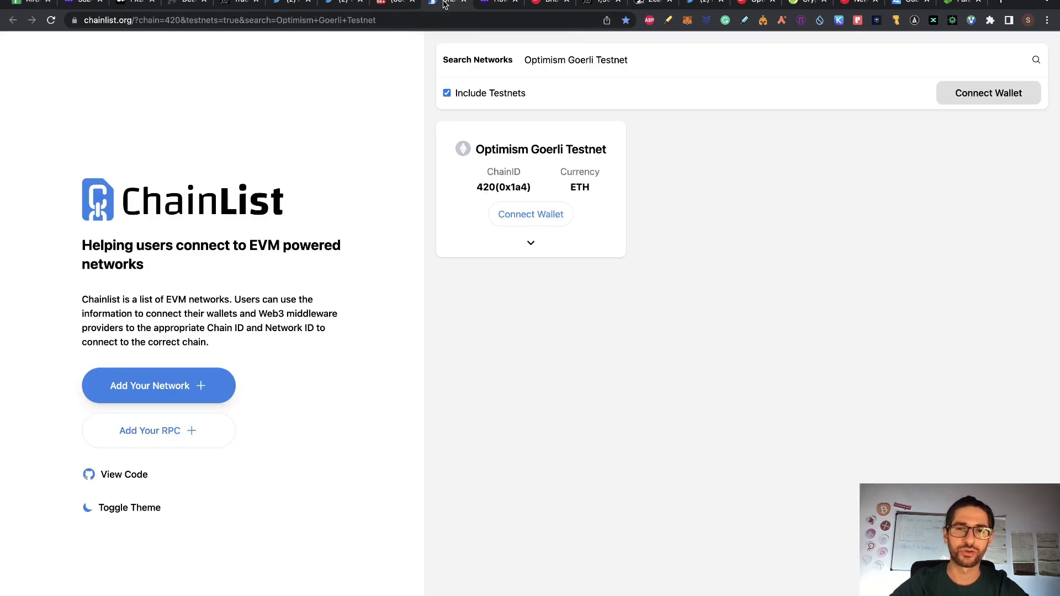
click(547, 215)
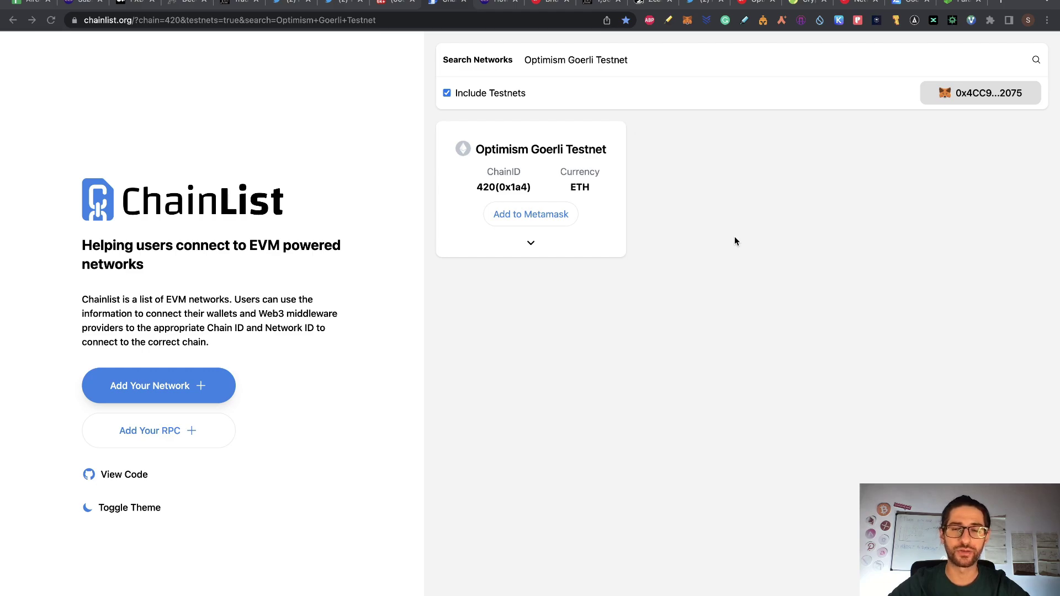
Switch MetaMask to the Goerli test network (52.5344 GoerliETH), then select step 4 in A16
click(30, 2)
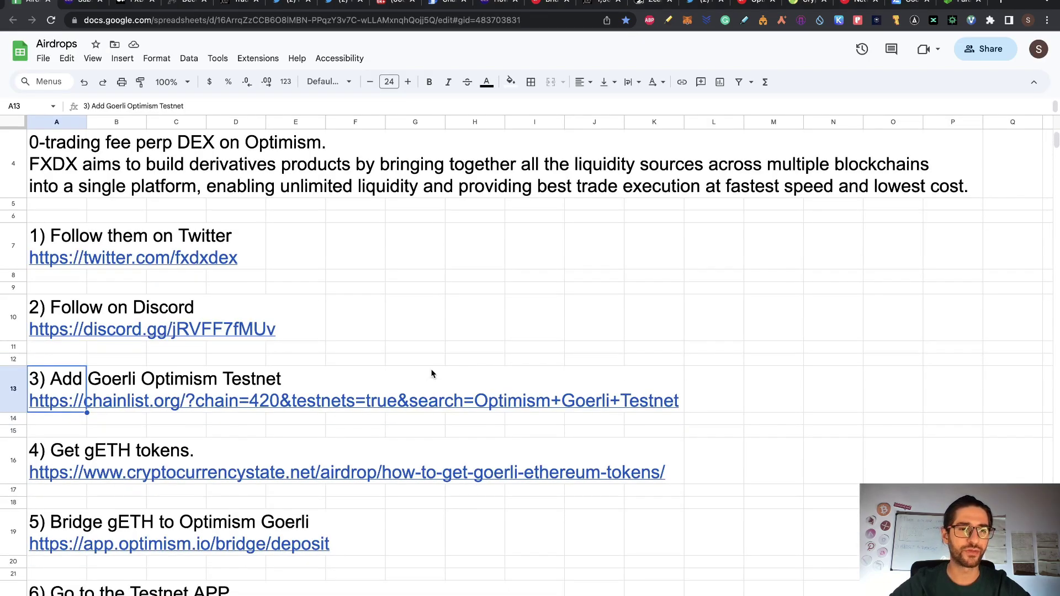
scroll(430, 372, down, 3)
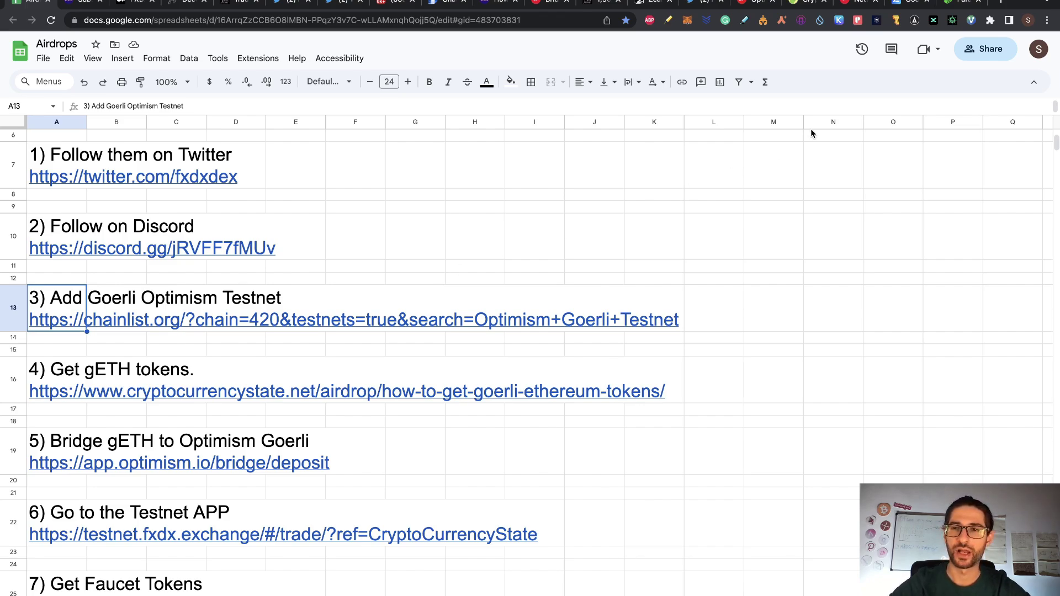
click(684, 22)
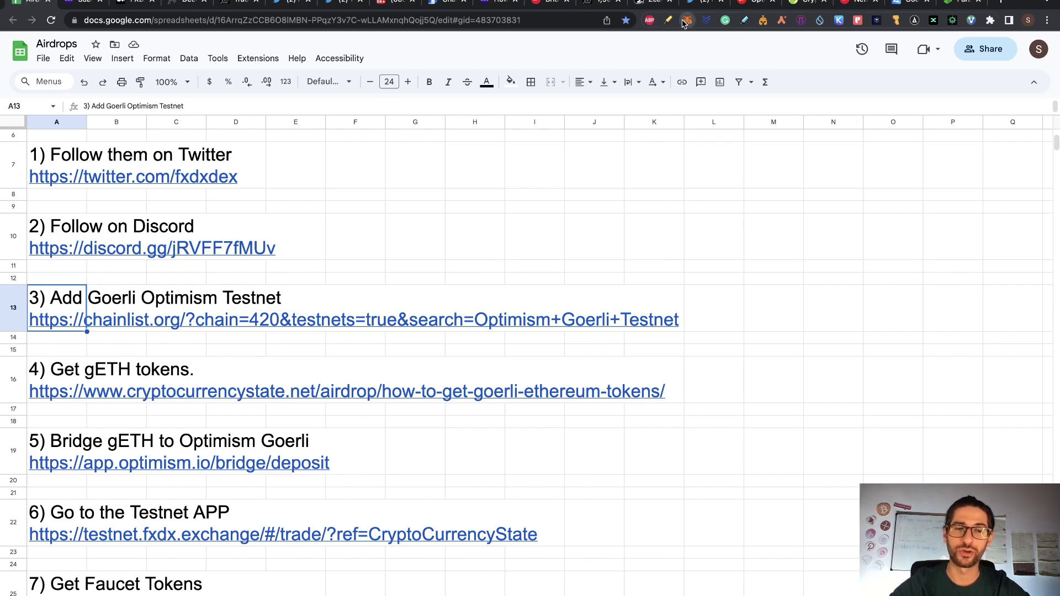
click(641, 197)
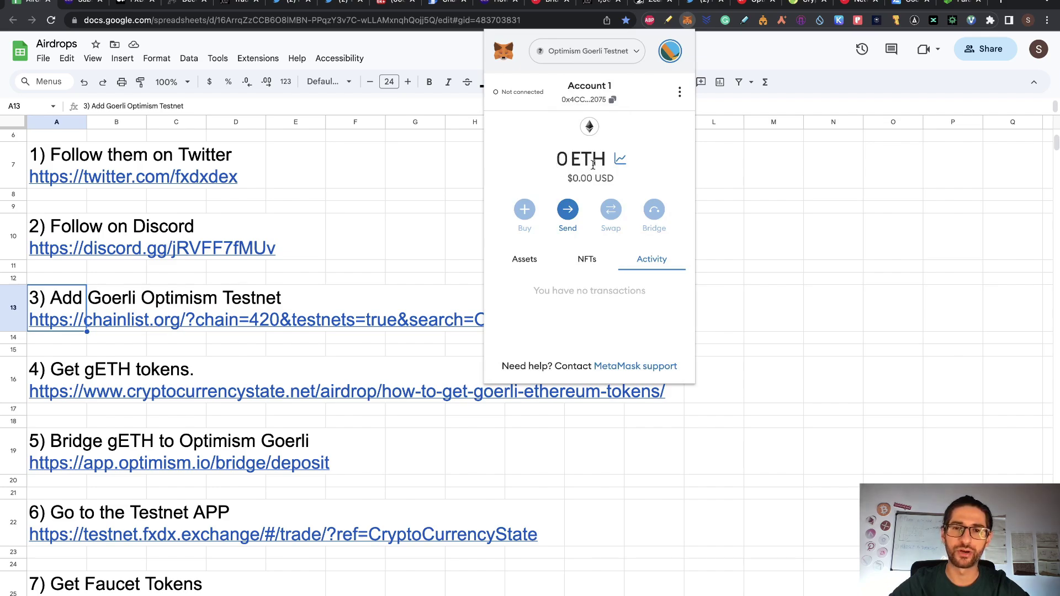
click(618, 58)
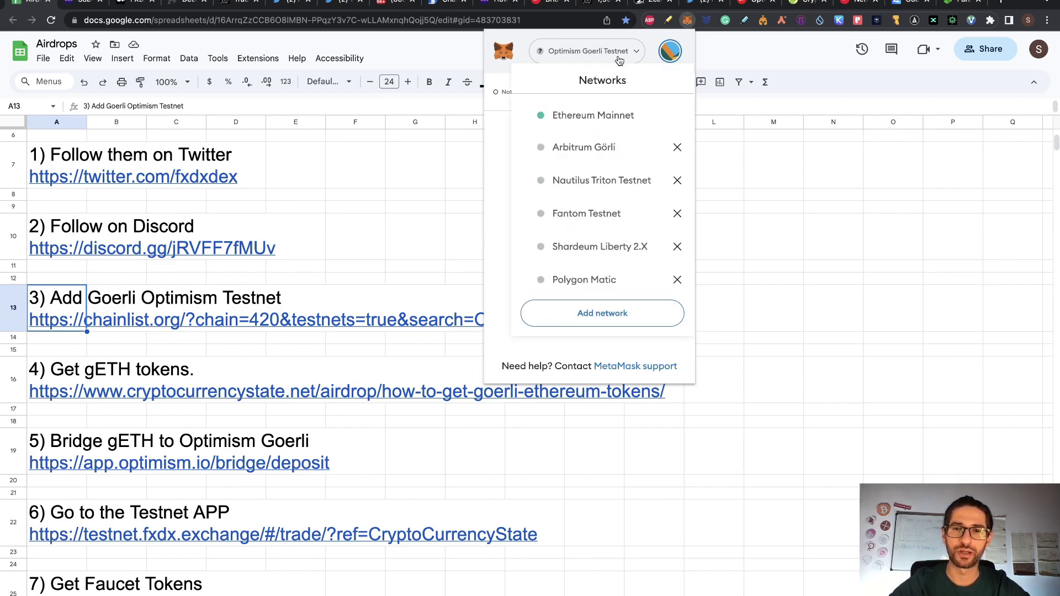
scroll(607, 190, down, 5)
scroll(609, 190, down, 2)
click(577, 176)
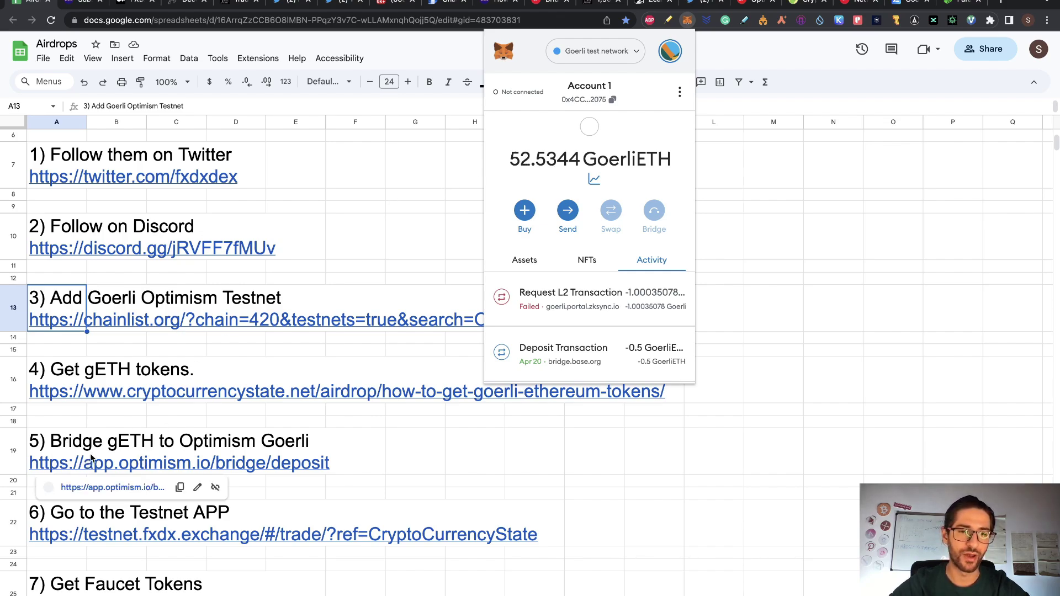
click(256, 356)
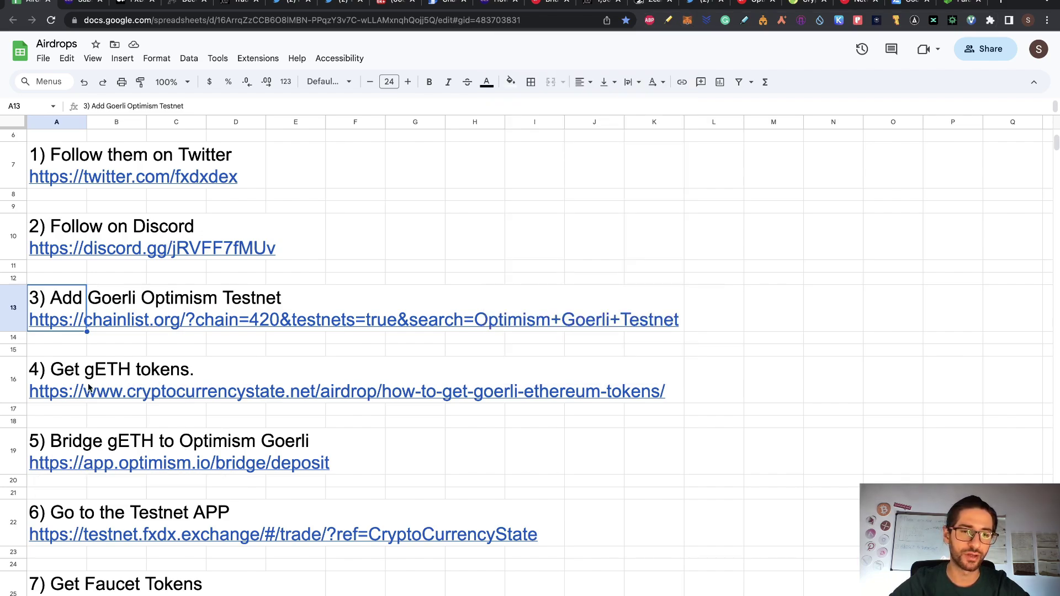
click(45, 398)
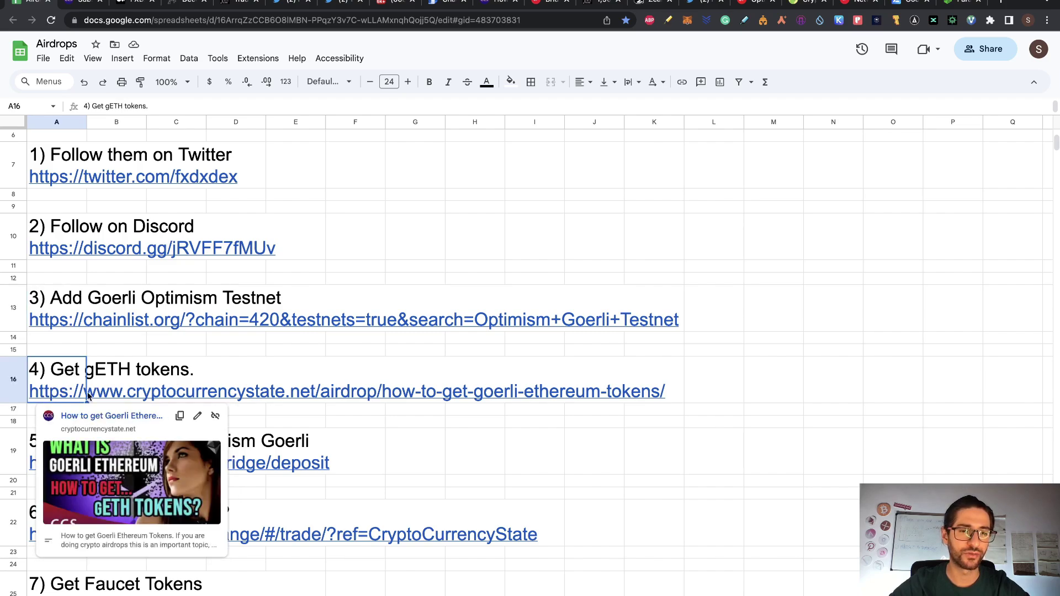
click(500, 7)
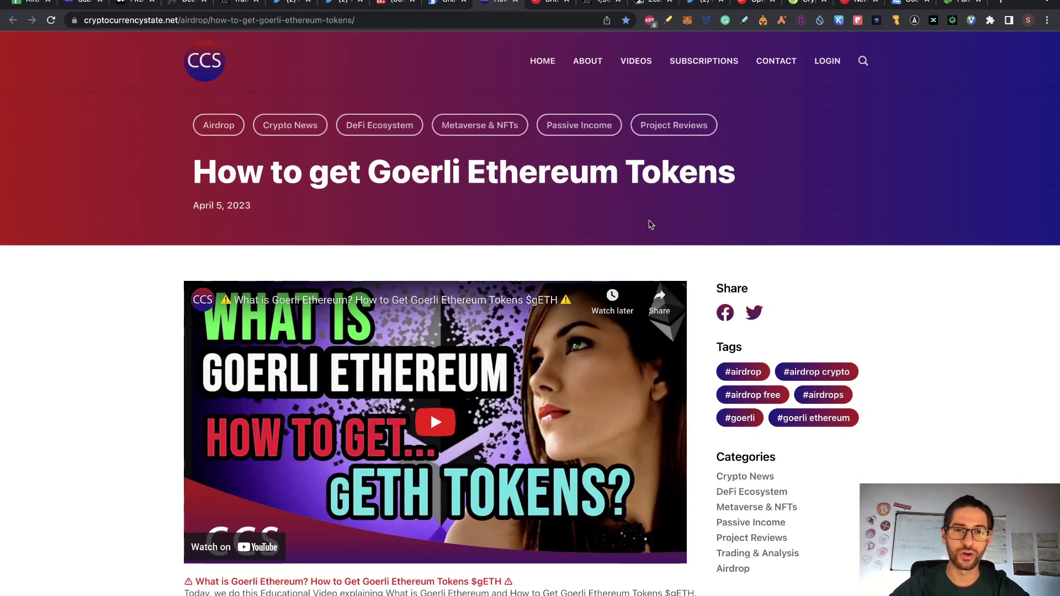
scroll(650, 223, down, 7)
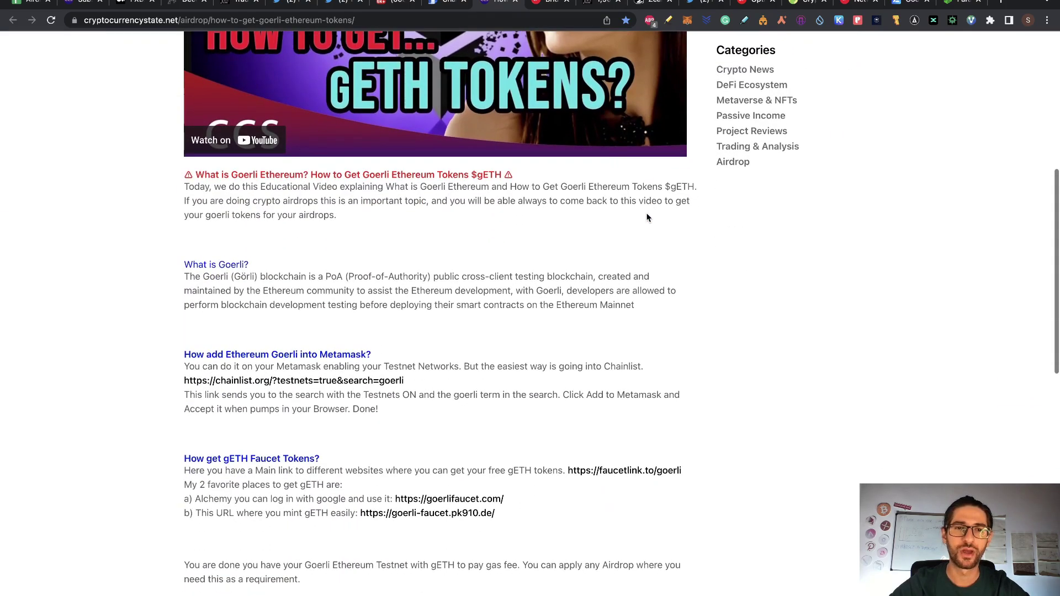
scroll(648, 217, up, 5)
scroll(534, 223, down, 7)
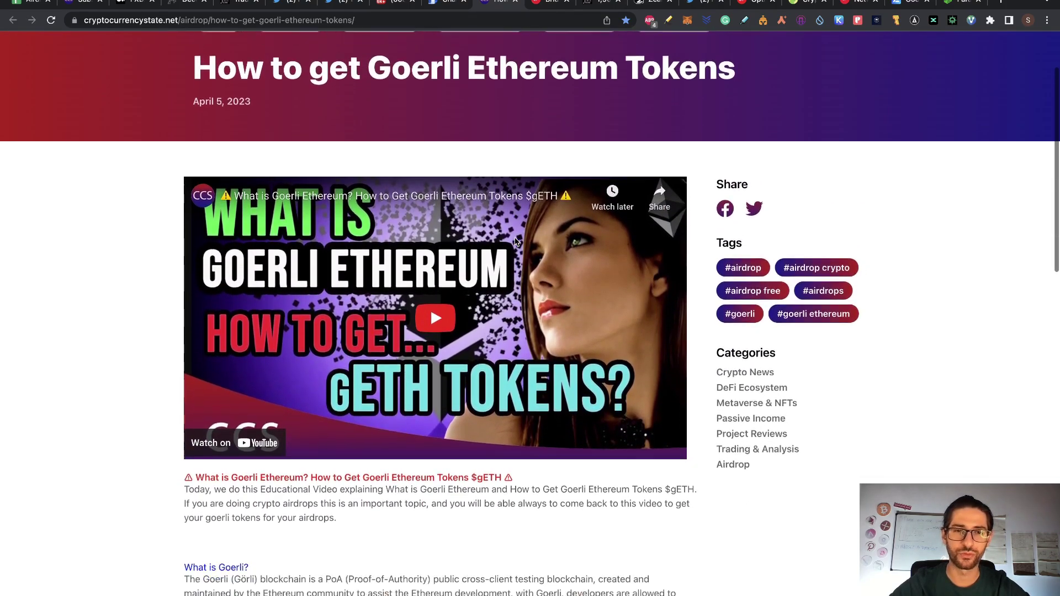
scroll(512, 218, up, 10)
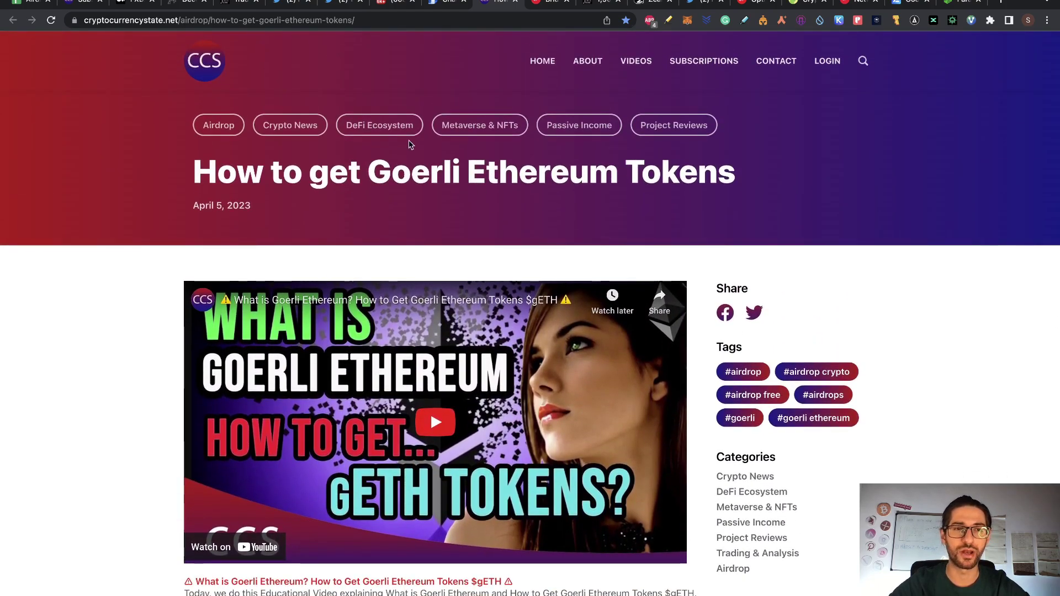
click(31, 3)
mouse_move(70, 462)
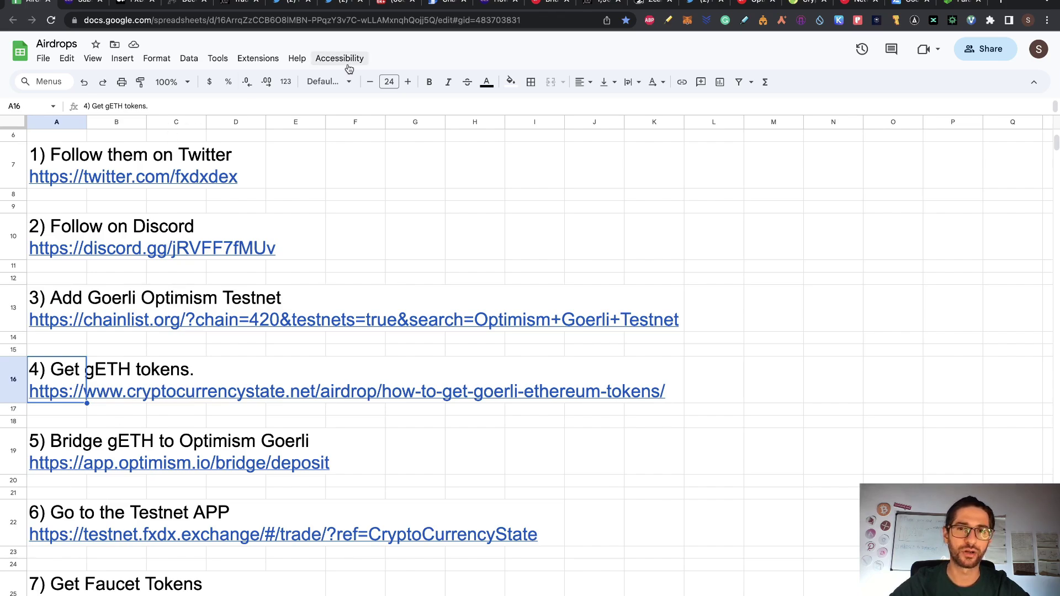
Connect the MetaMask wallet to the Optimism Bridge deposit page
click(552, 4)
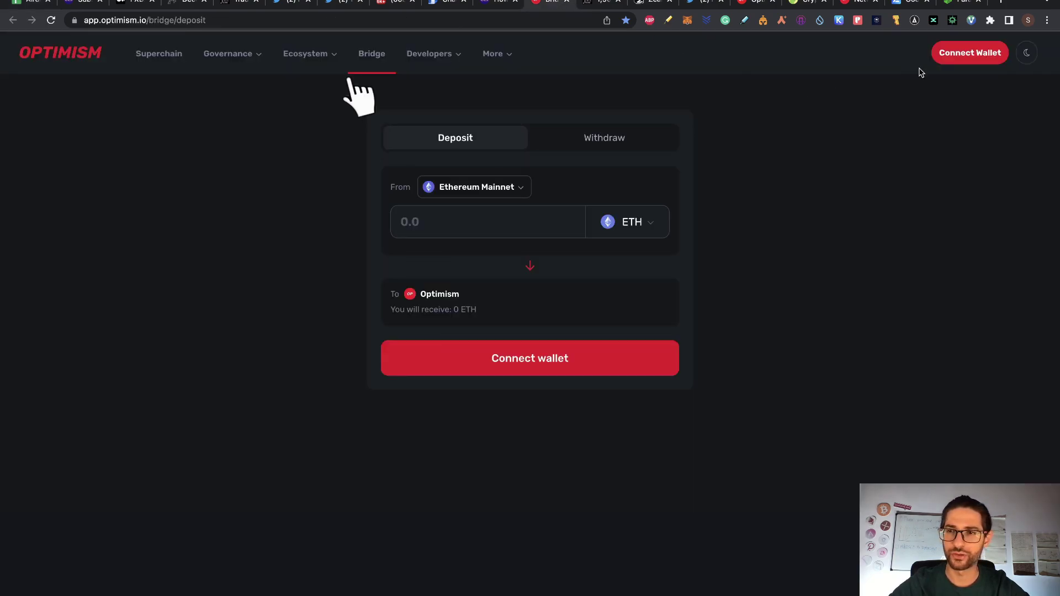
click(971, 52)
click(516, 277)
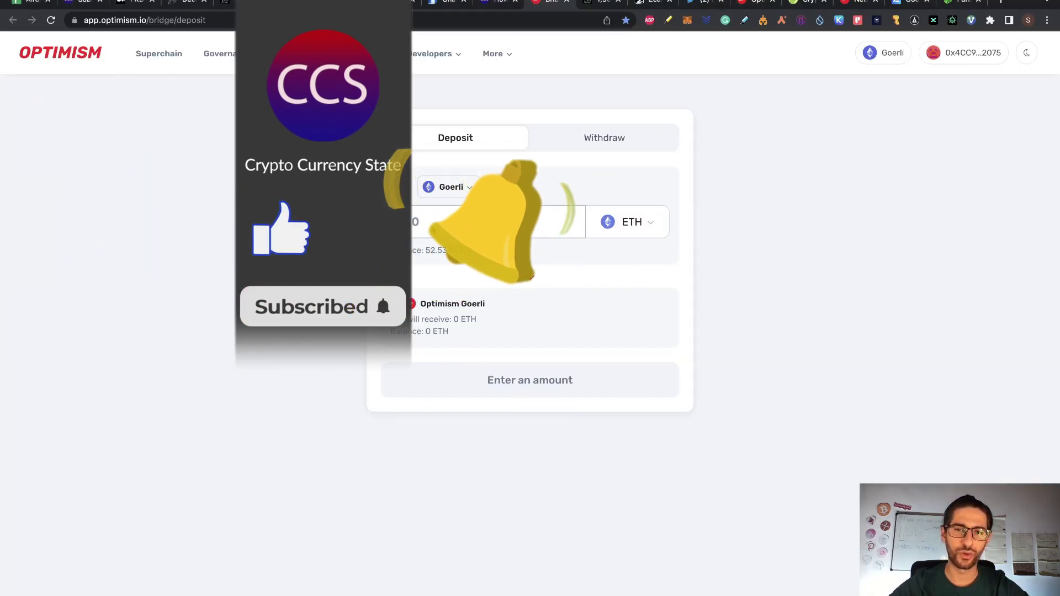
Deposit 1 ETH to Optimism Goerli with Aggressive gas and confirm it in MetaMask
click(443, 208)
text(1)
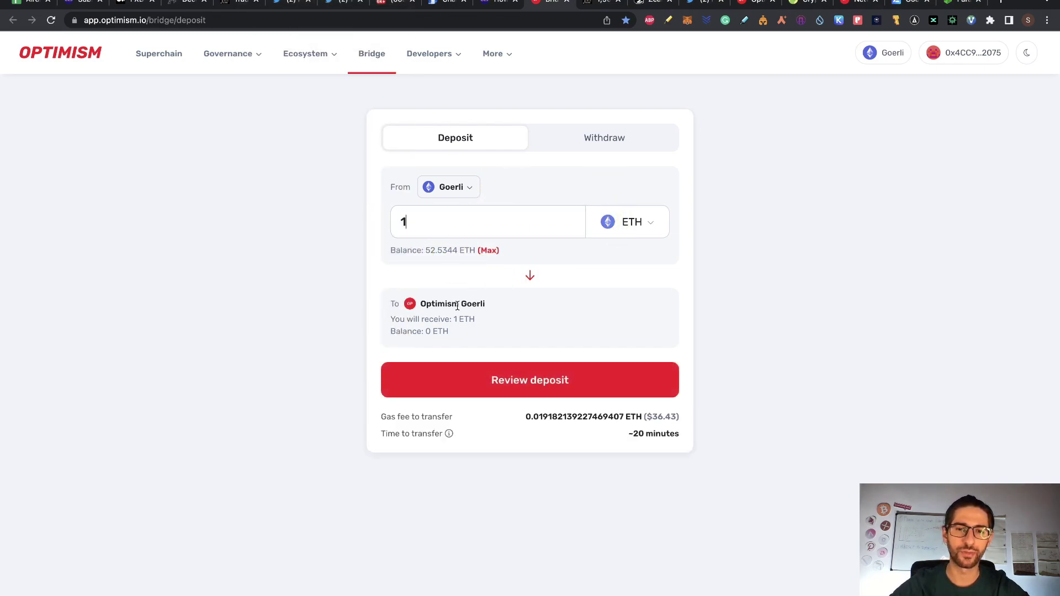
click(508, 375)
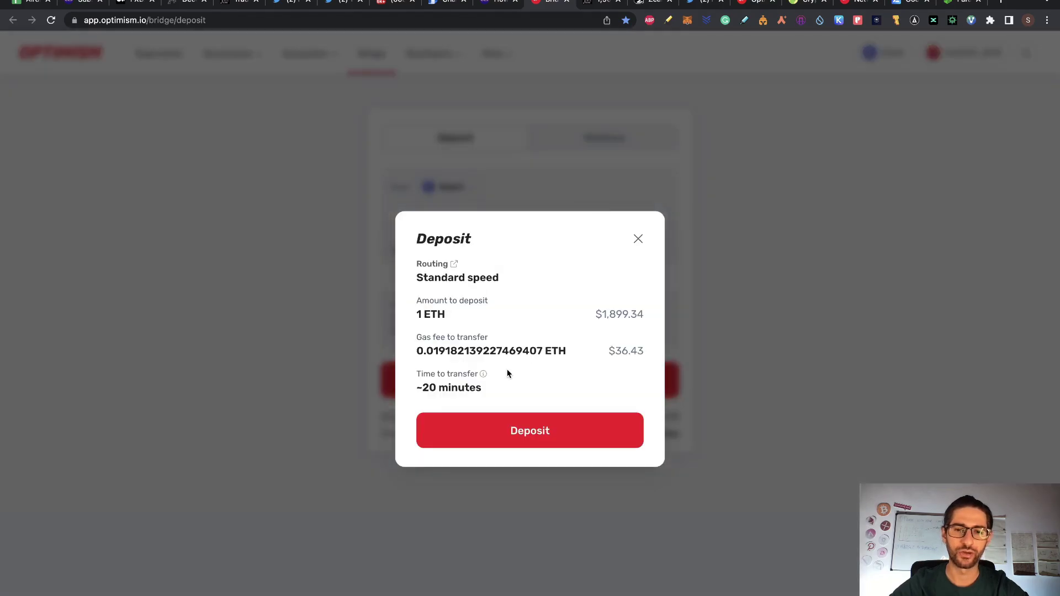
click(555, 419)
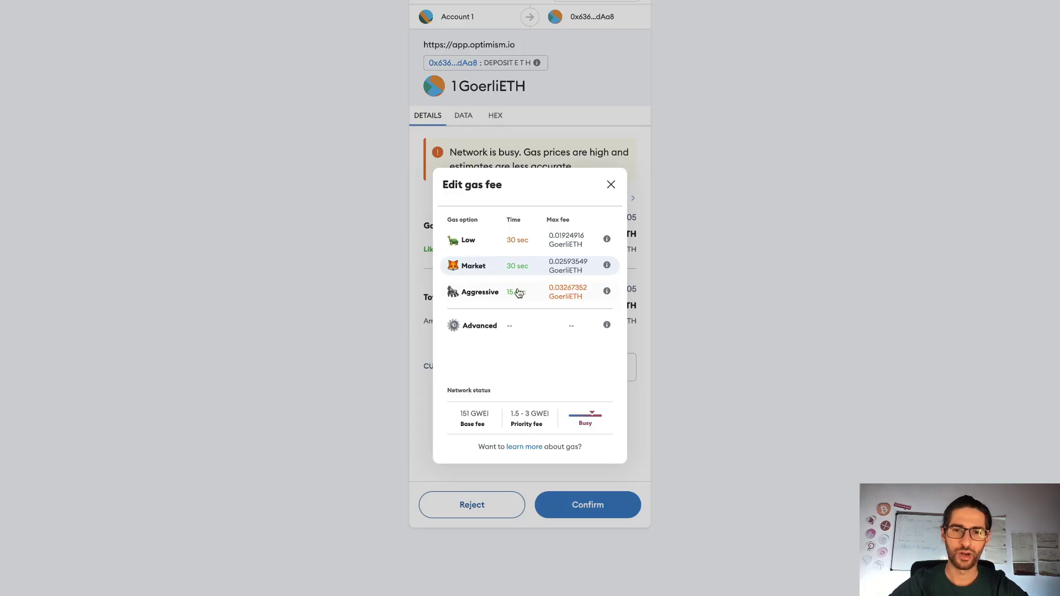
click(500, 291)
click(604, 505)
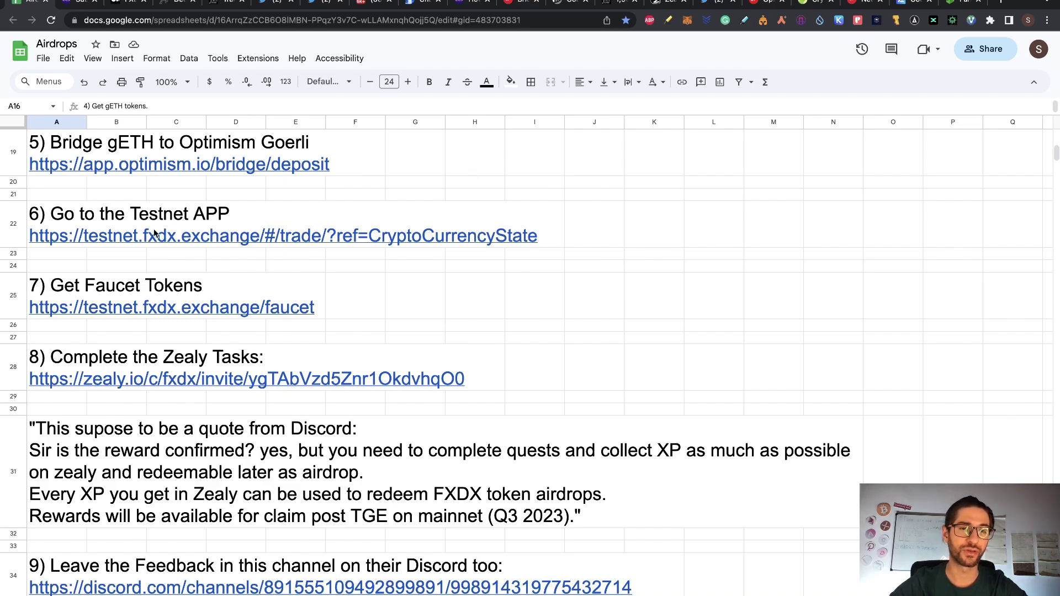
Open the FXDX testnet app from the row 22 link and connect MetaMask, then return to the sheet
mouse_move(69, 234)
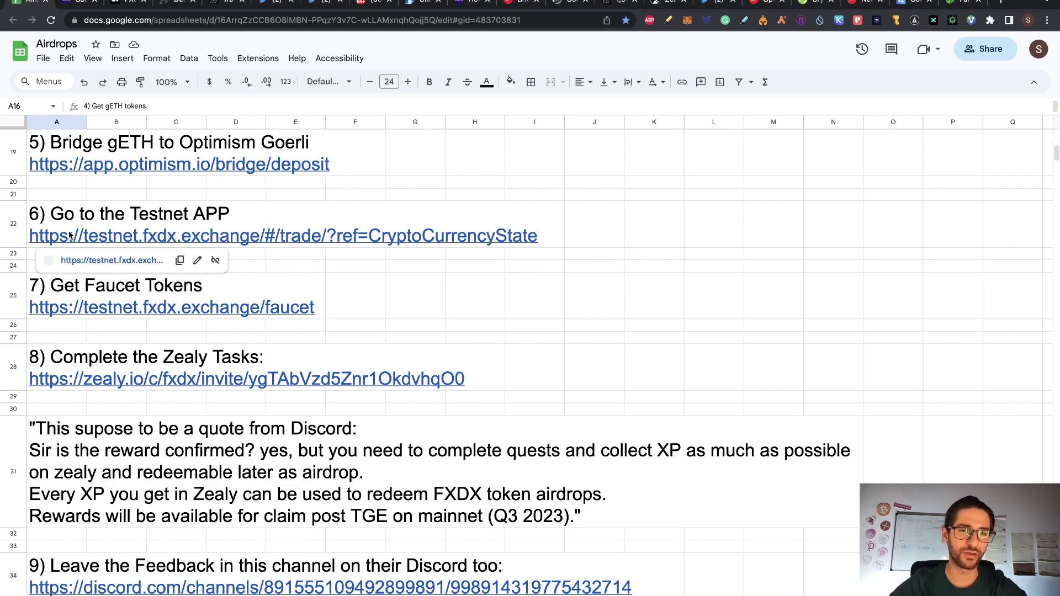
click(90, 264)
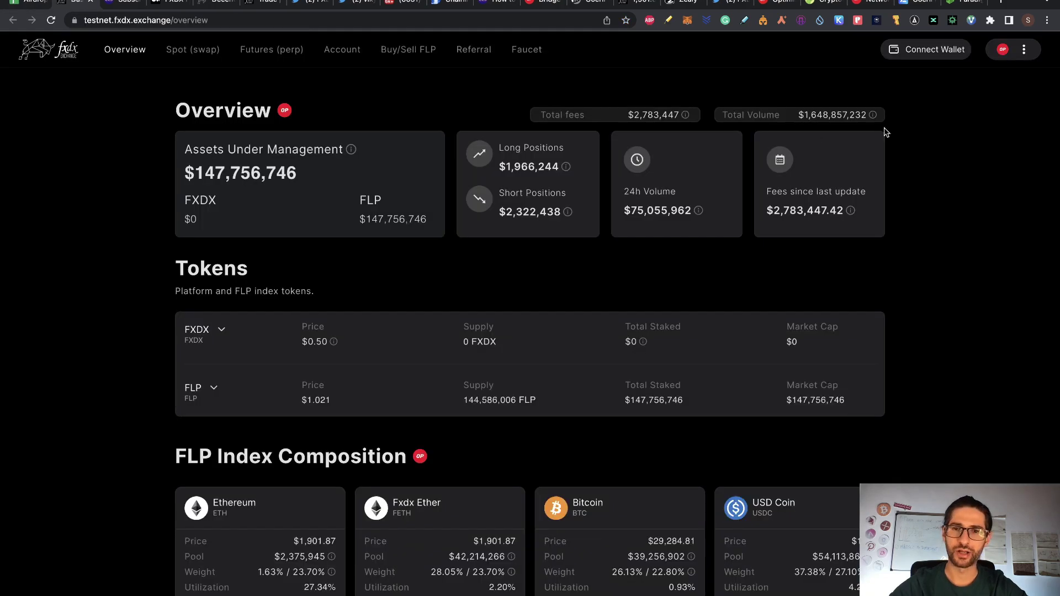
click(934, 53)
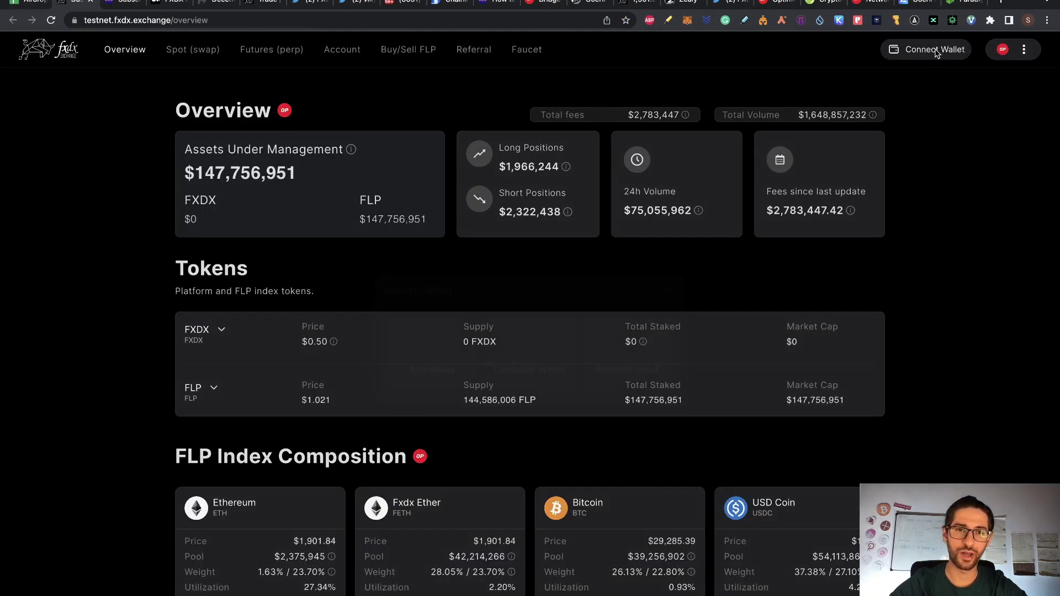
click(451, 350)
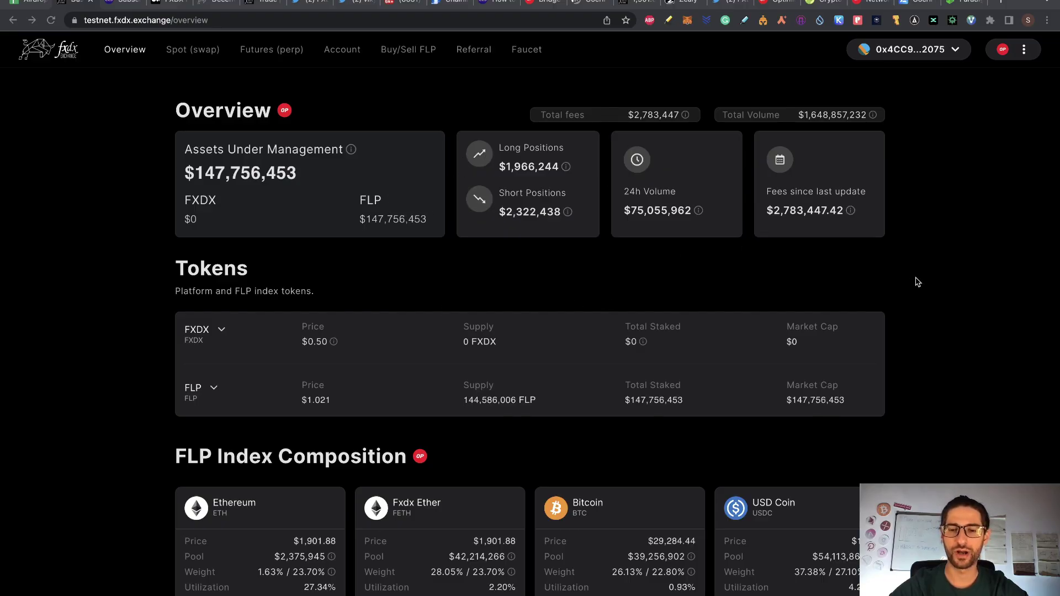
scroll(917, 282, down, 6)
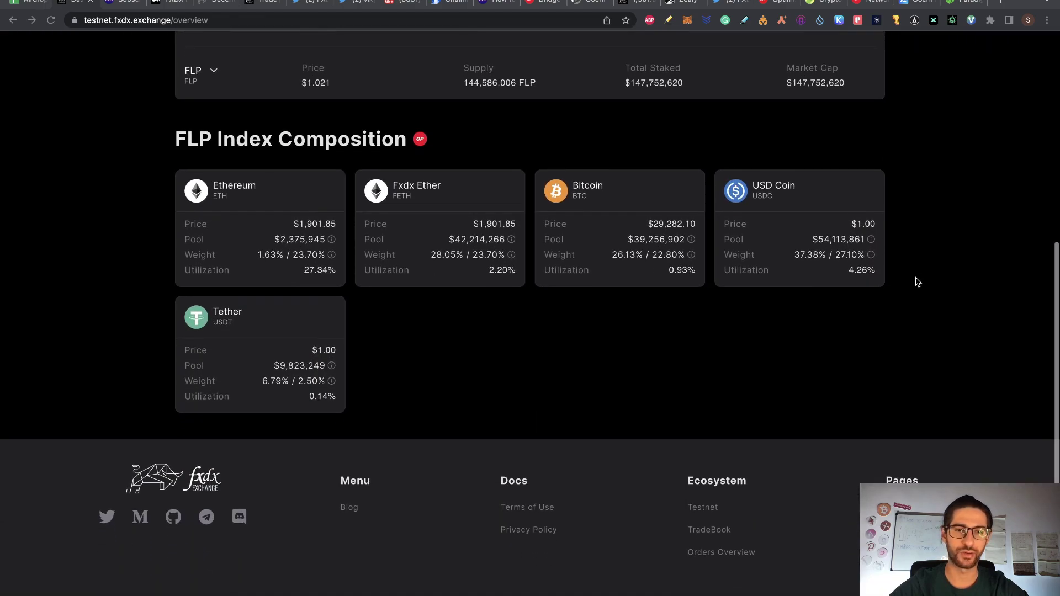
scroll(917, 282, up, 6)
click(30, 2)
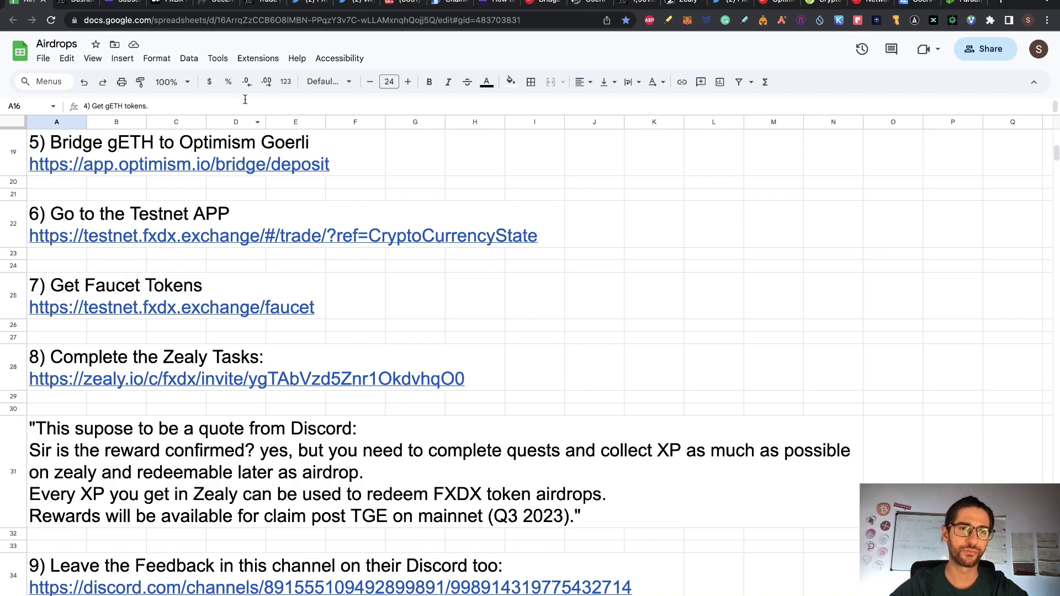
Claim USDC test tokens from the FXDX Testnet Faucet, approving the transaction in MetaMask
click(74, 2)
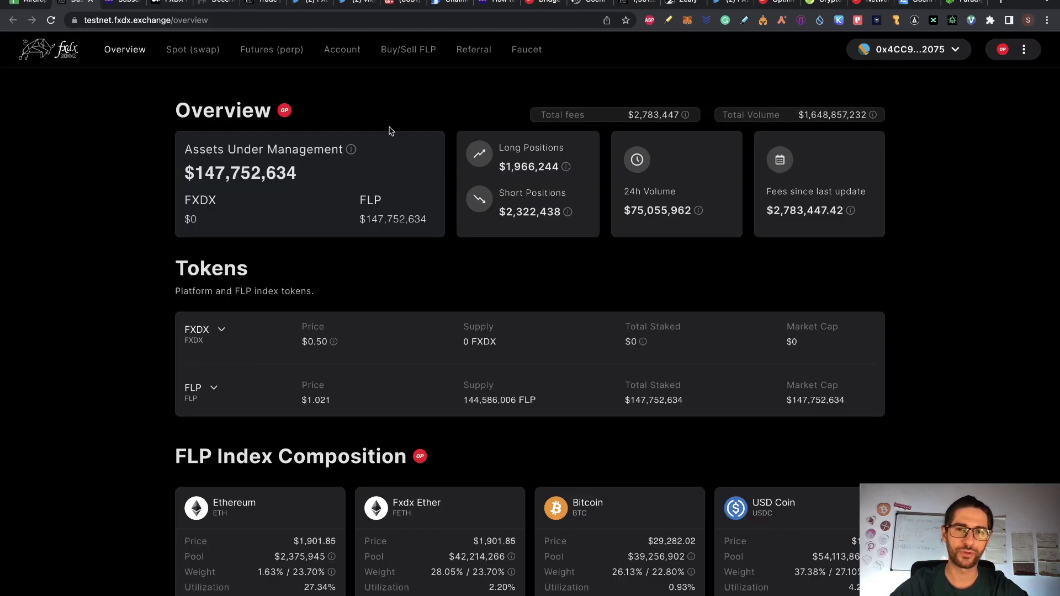
click(527, 54)
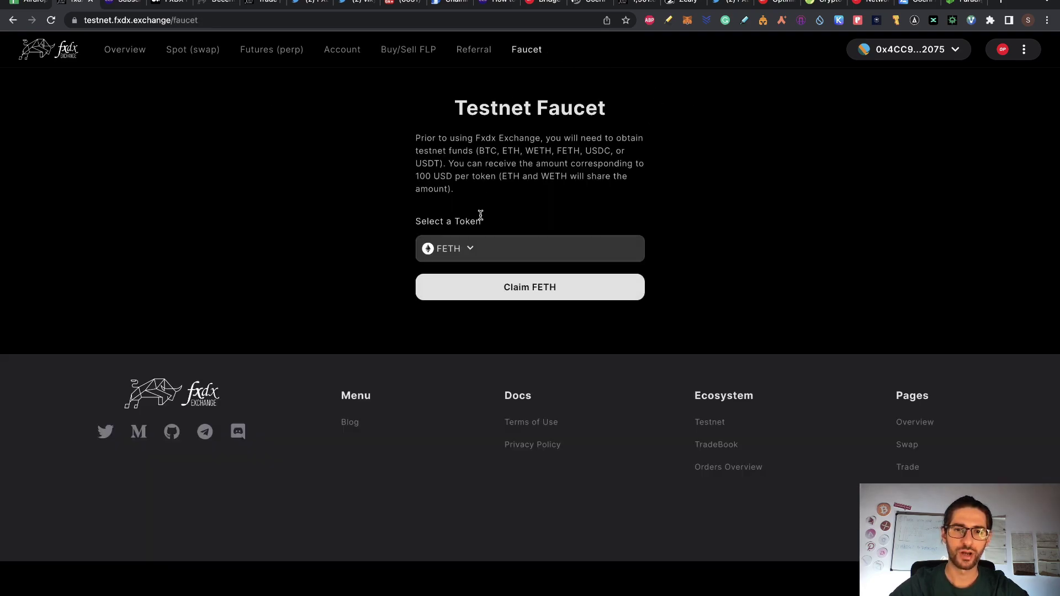
click(470, 248)
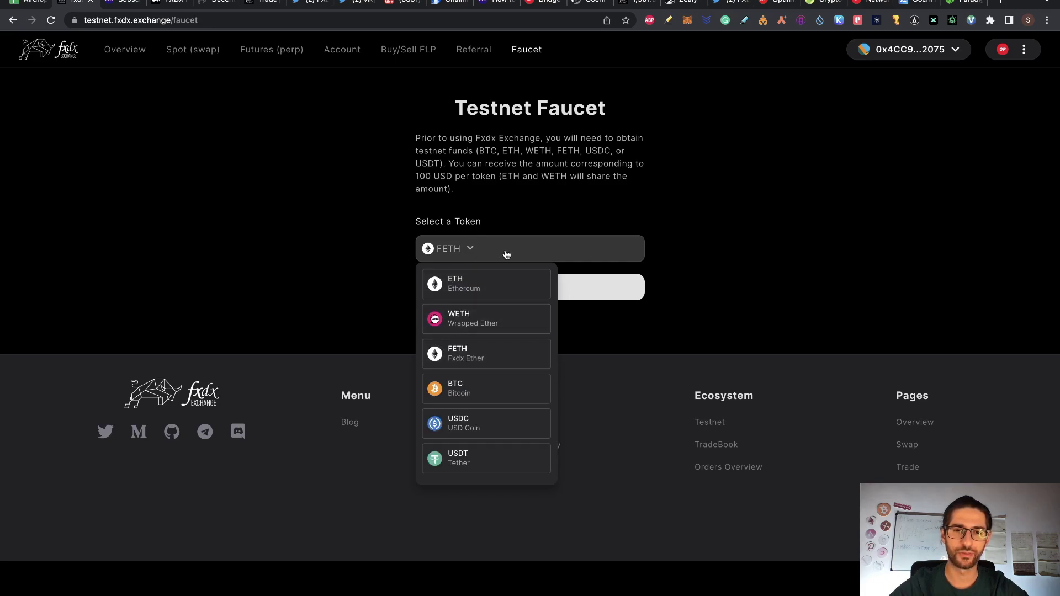
click(498, 434)
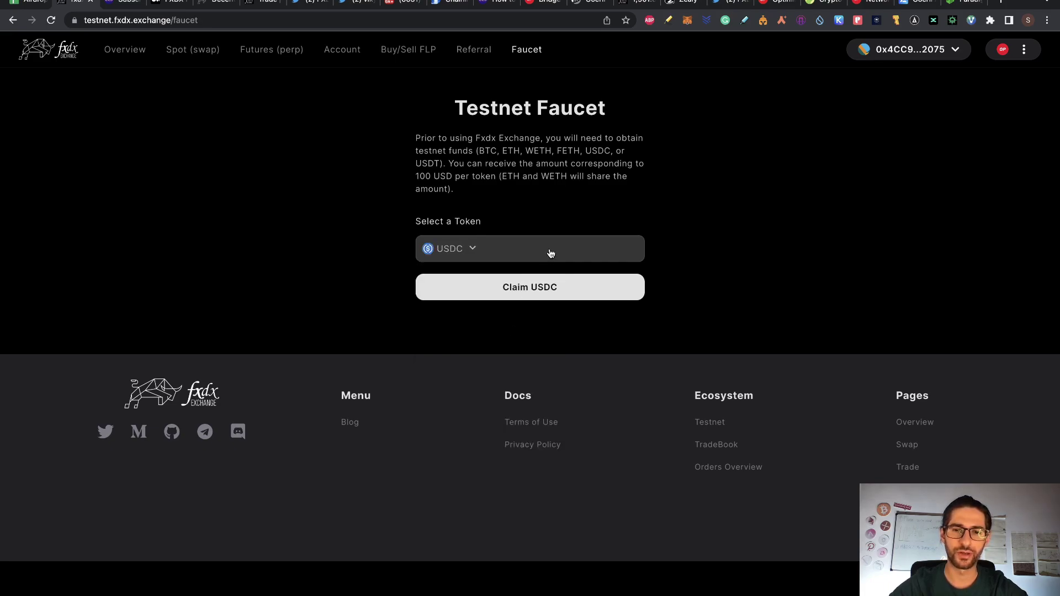
click(555, 287)
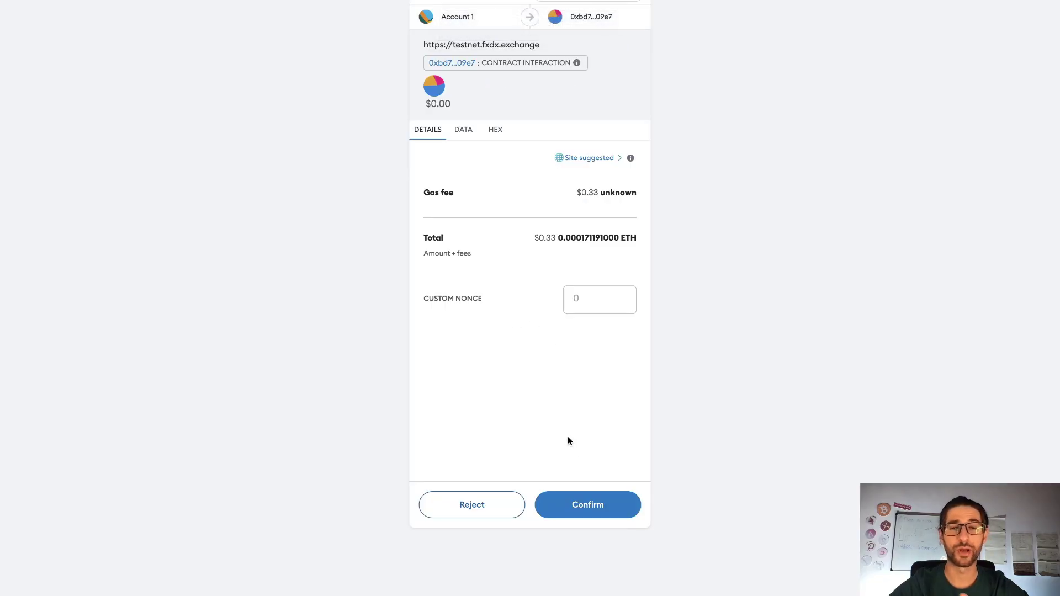
click(606, 511)
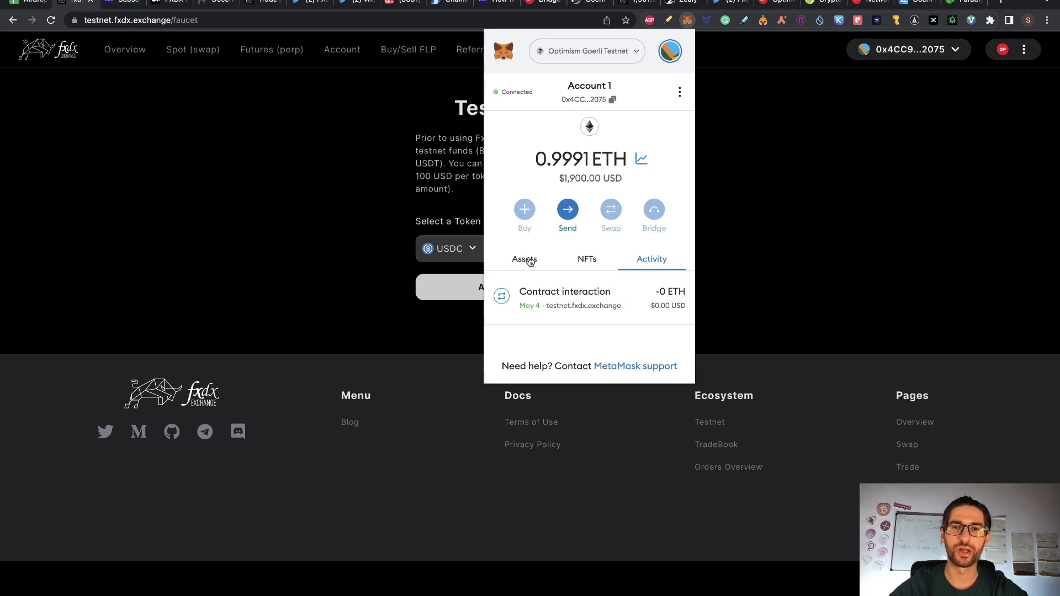
click(525, 260)
Claim USDT and then BTC test tokens from the faucet
click(459, 249)
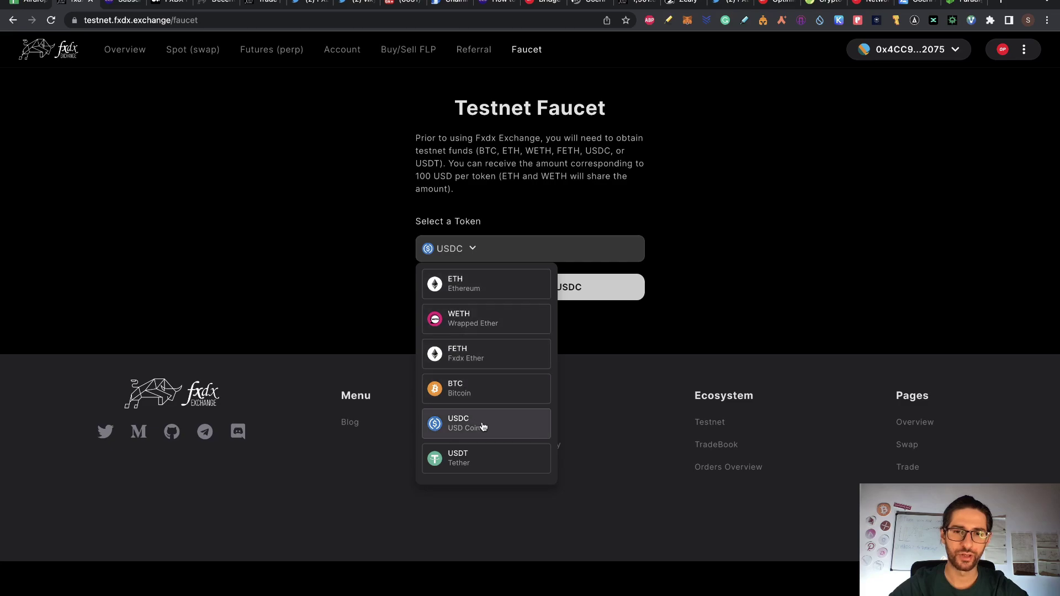
click(481, 460)
click(511, 291)
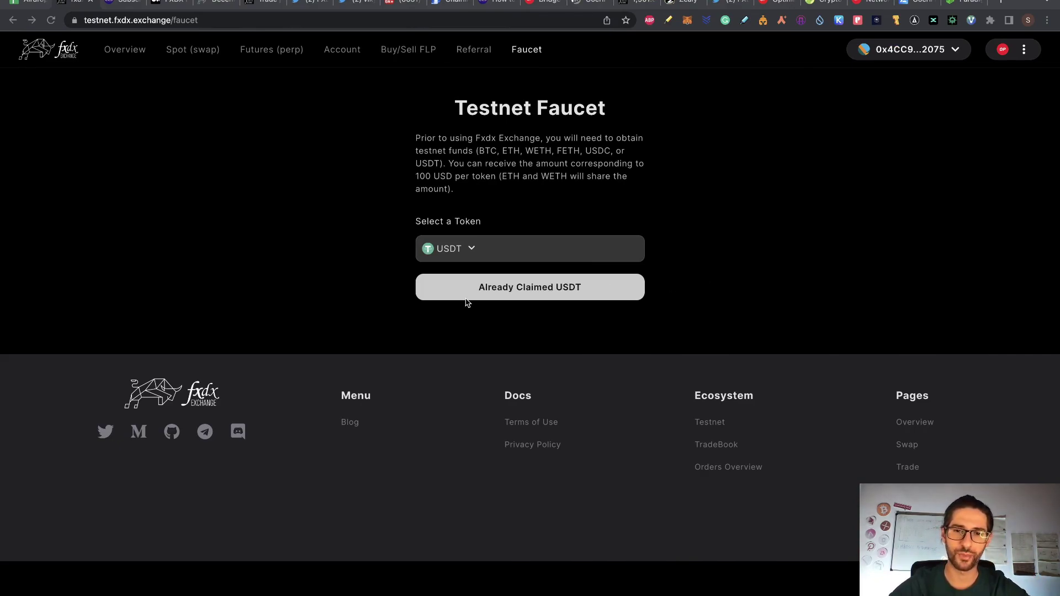
click(467, 249)
click(479, 388)
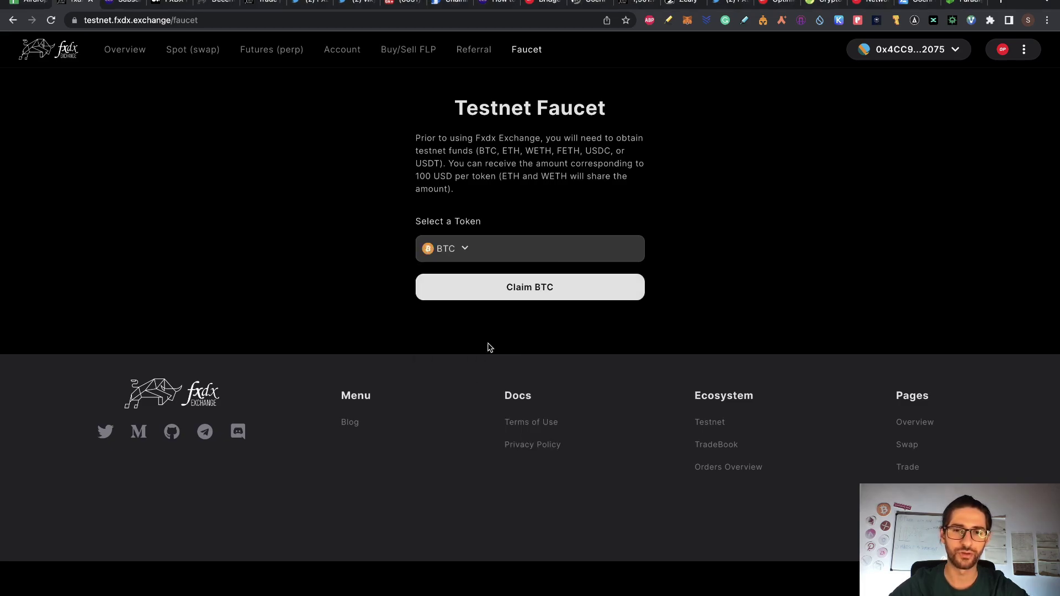
click(539, 302)
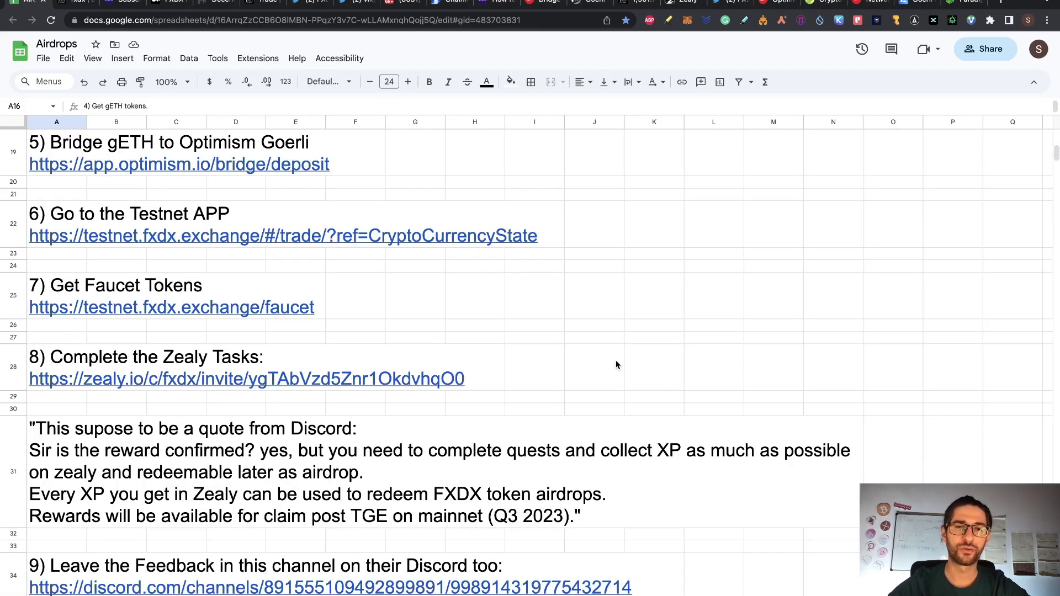